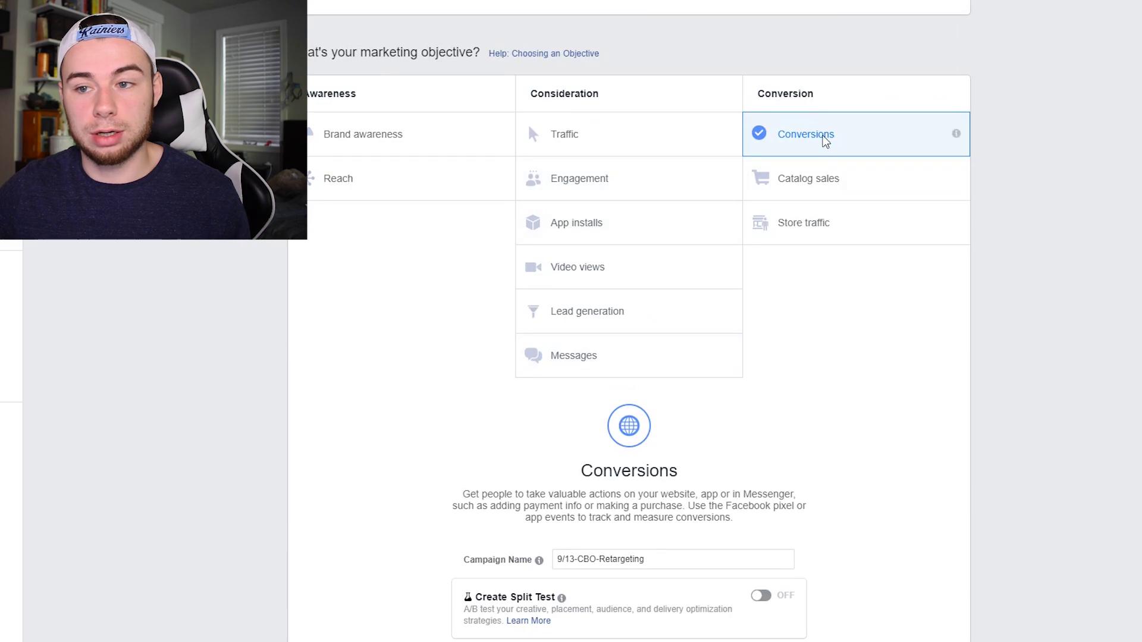
Review the campaign name and daily budget, and continue to the ad set setup.
{"action": "scroll", "coordinate": [646, 216], "scroll_direction": "down", "scroll_amount": 4}
{"action": "scroll", "coordinate": [640, 295], "scroll_direction": "down", "scroll_amount": 1}
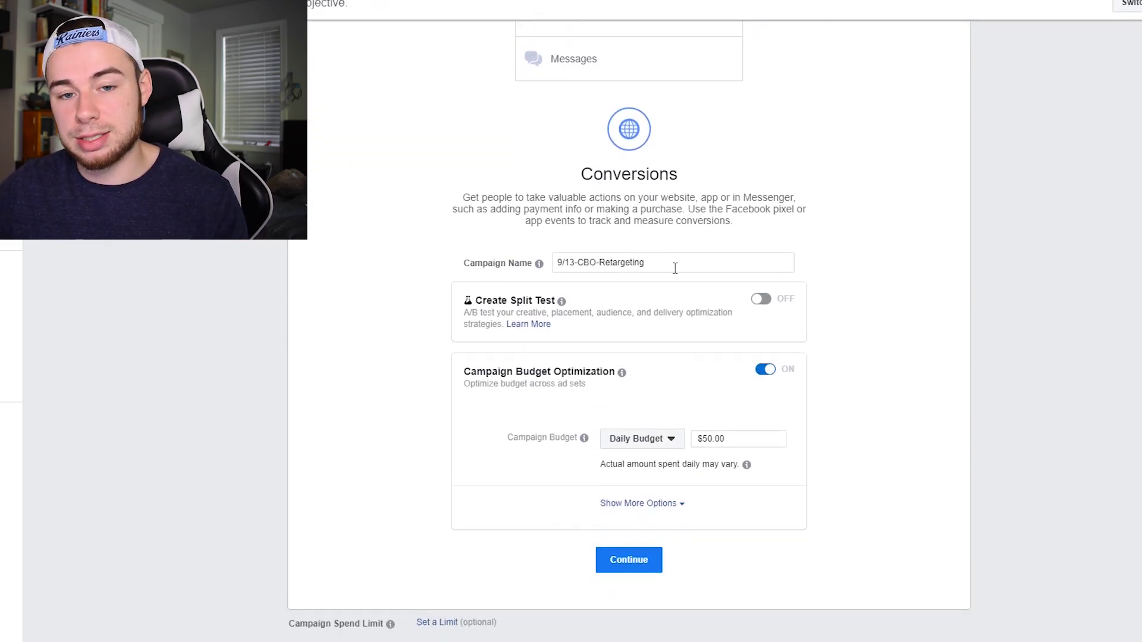
{"action": "scroll", "coordinate": [691, 285], "scroll_direction": "down", "scroll_amount": 1}
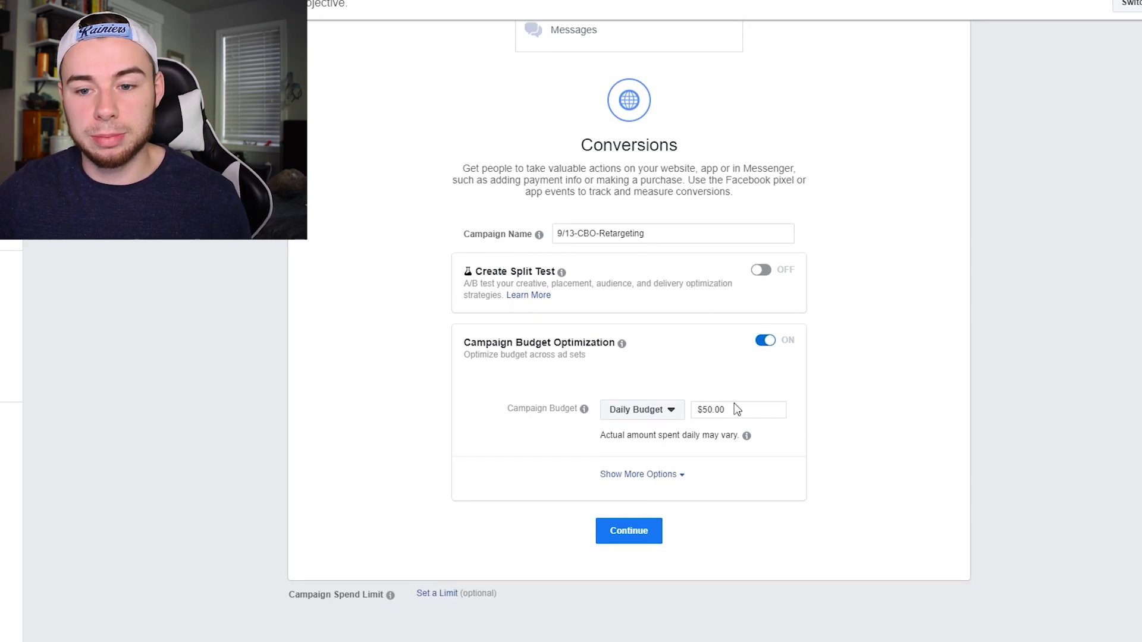
{"action": "left_click", "coordinate": [641, 532]}
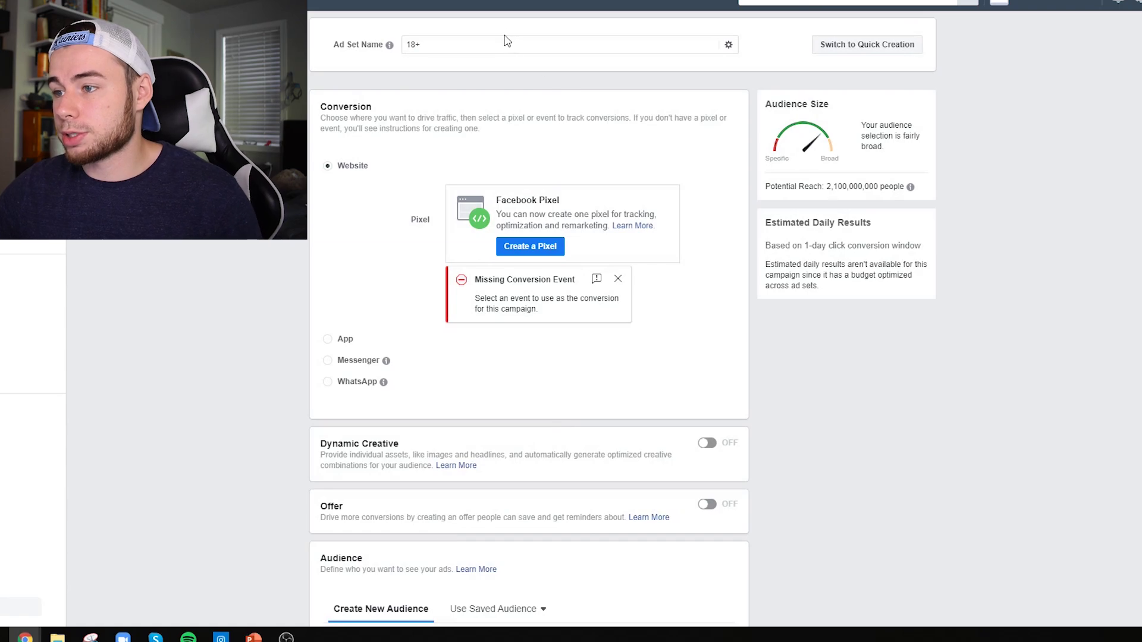
Rename the ad set as "WV 30 exclude PUR 30".
{"action": "left_click", "coordinate": [502, 47]}
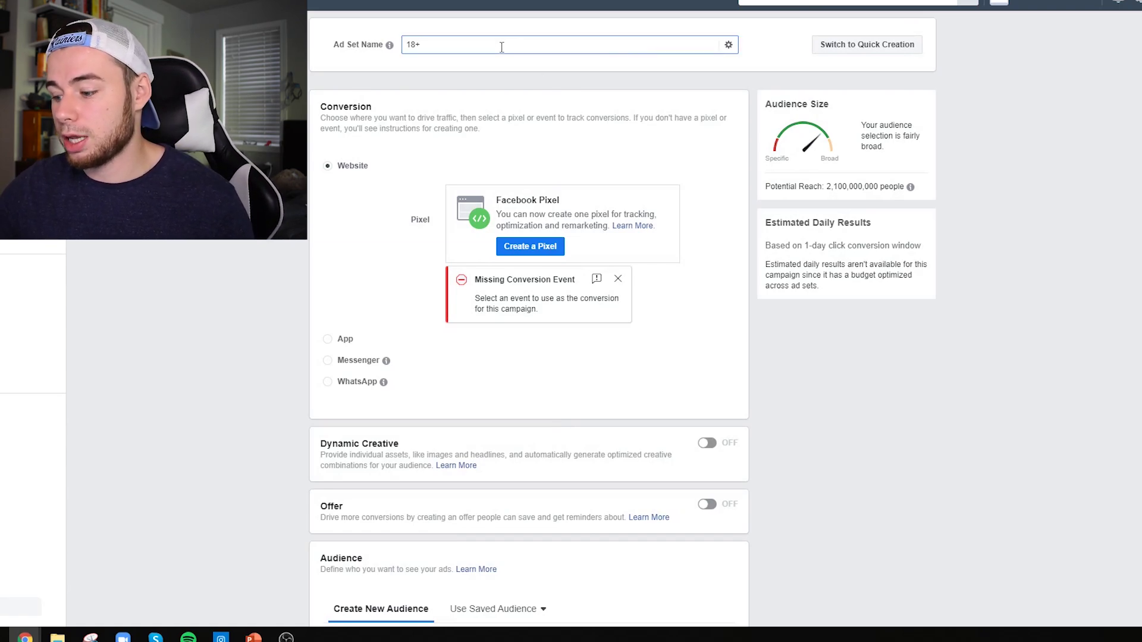
{"action": "key", "text": "BackSpace"}
{"action": "key", "text": "BackSpace"}
{"action": "key", "text": "BackSpace"}
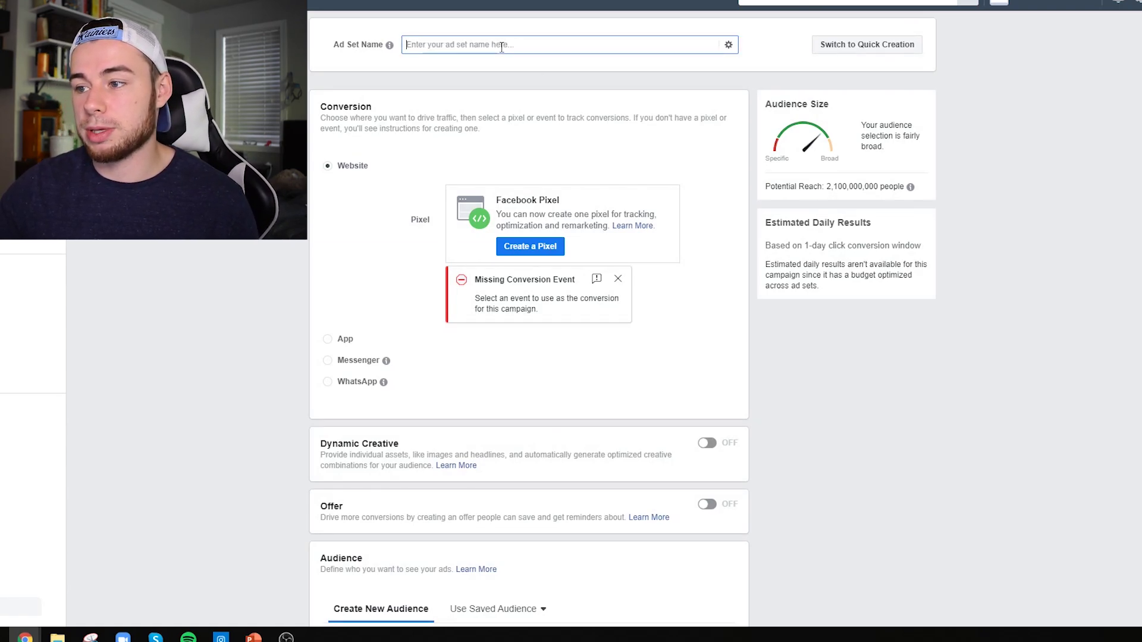
{"action": "type", "text": "WV 30 exclude PUR 30"}
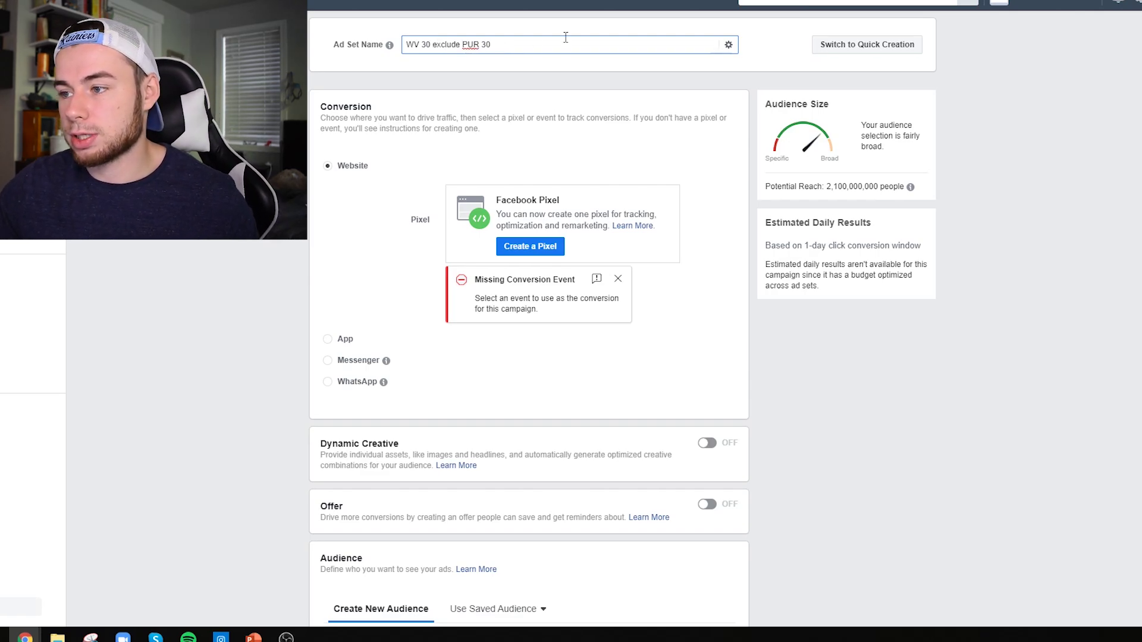
Check the ad set's conversion settings and the existing audiences available under Custom Audiences.
{"action": "scroll", "coordinate": [452, 191], "scroll_direction": "down", "scroll_amount": 1}
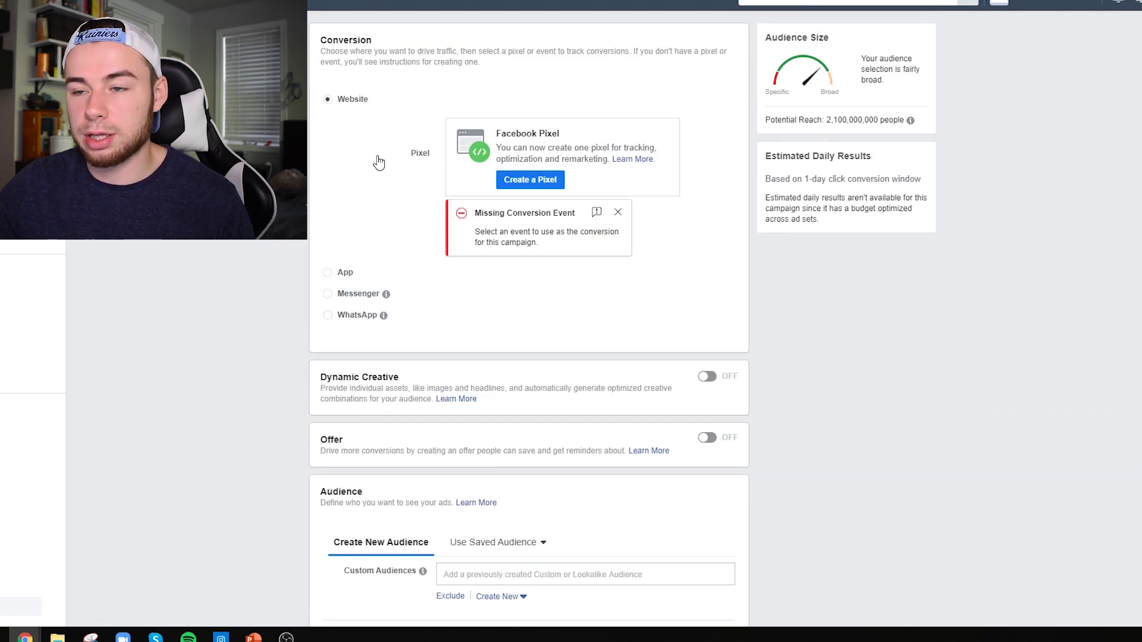
{"action": "scroll", "coordinate": [438, 199], "scroll_direction": "down", "scroll_amount": 1}
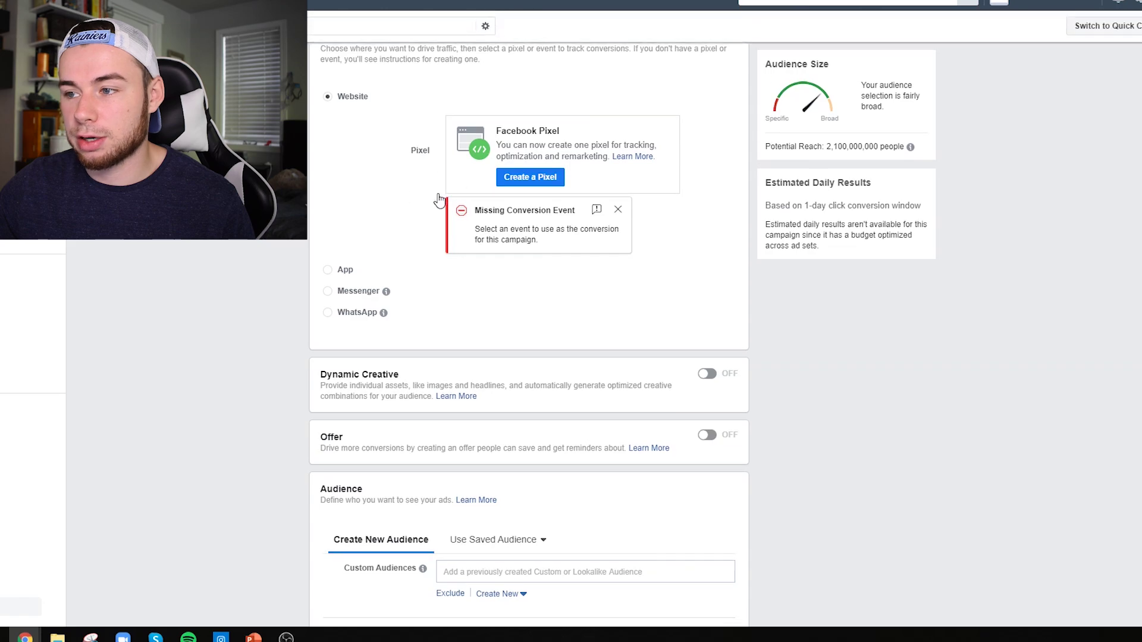
{"action": "scroll", "coordinate": [527, 244], "scroll_direction": "down", "scroll_amount": 1}
{"action": "scroll", "coordinate": [479, 260], "scroll_direction": "down", "scroll_amount": 1}
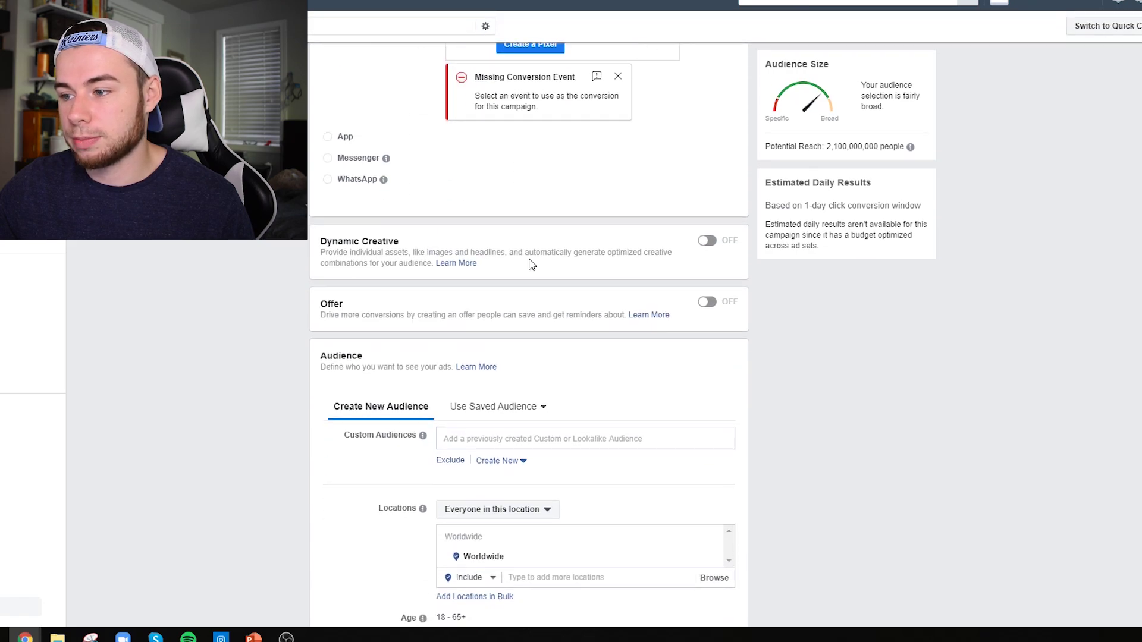
{"action": "scroll", "coordinate": [531, 264], "scroll_direction": "down", "scroll_amount": 3}
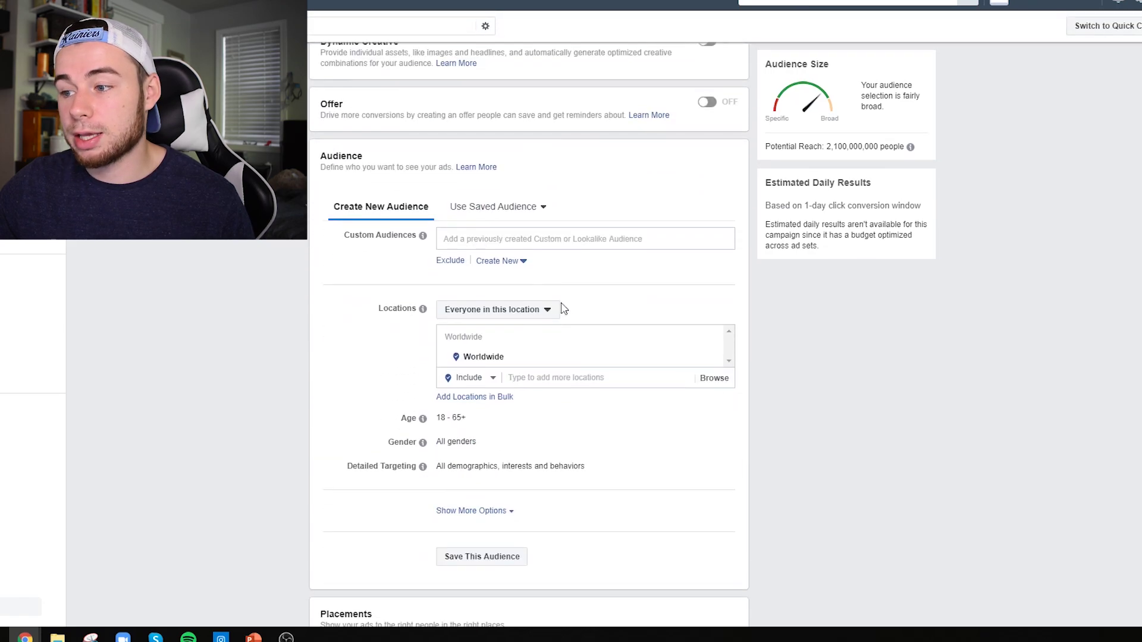
{"action": "left_click", "coordinate": [548, 242]}
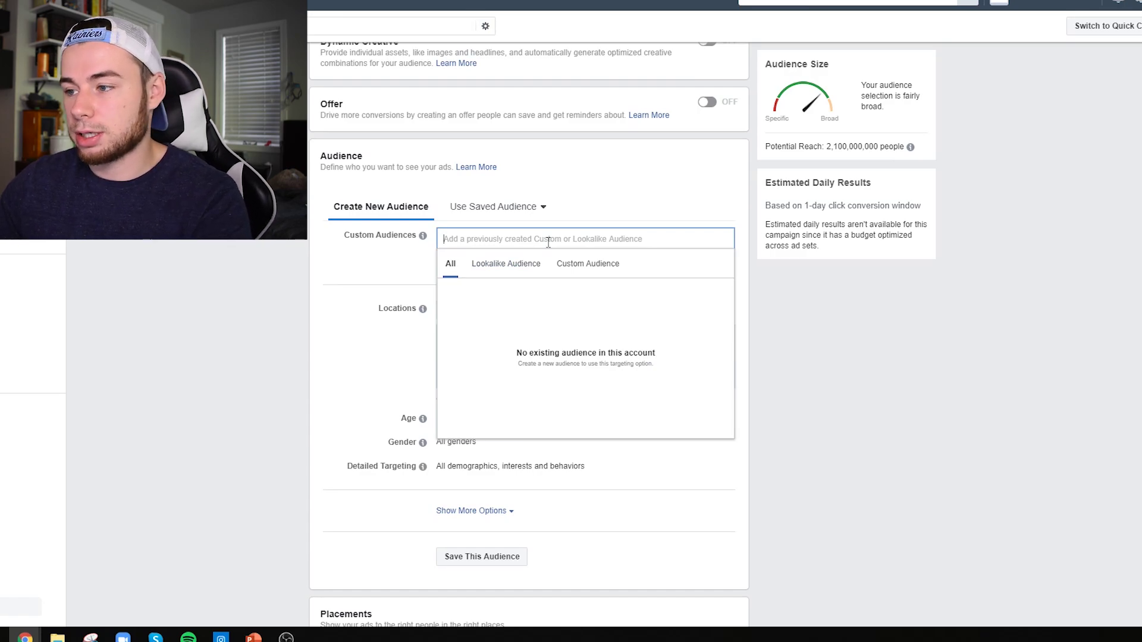
{"action": "left_click", "coordinate": [348, 261]}
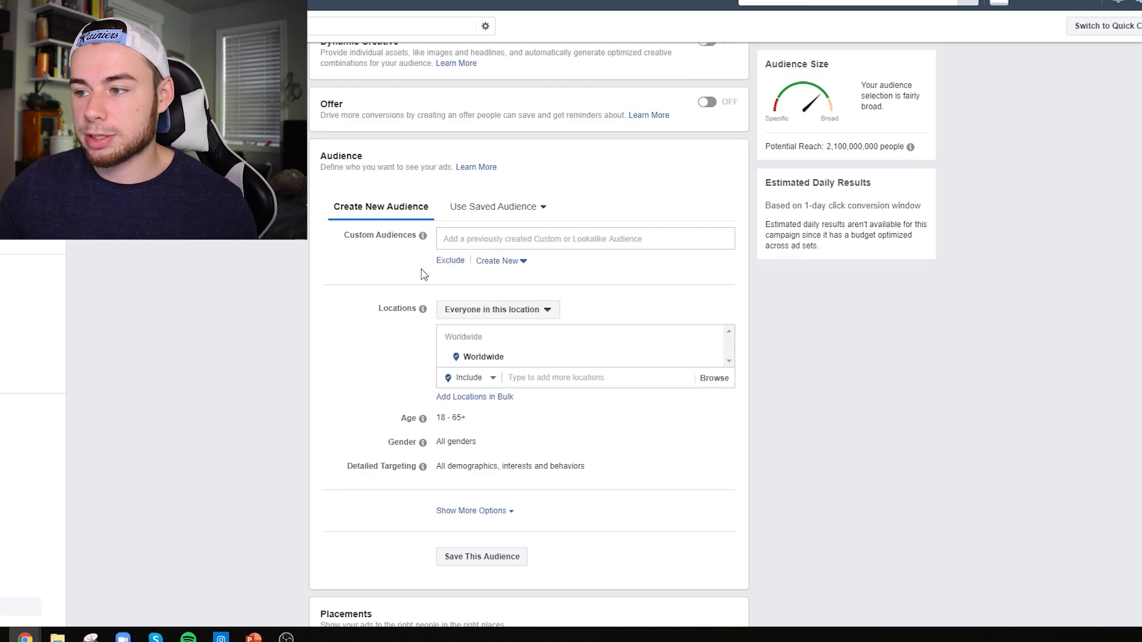
{"action": "left_click", "coordinate": [510, 261]}
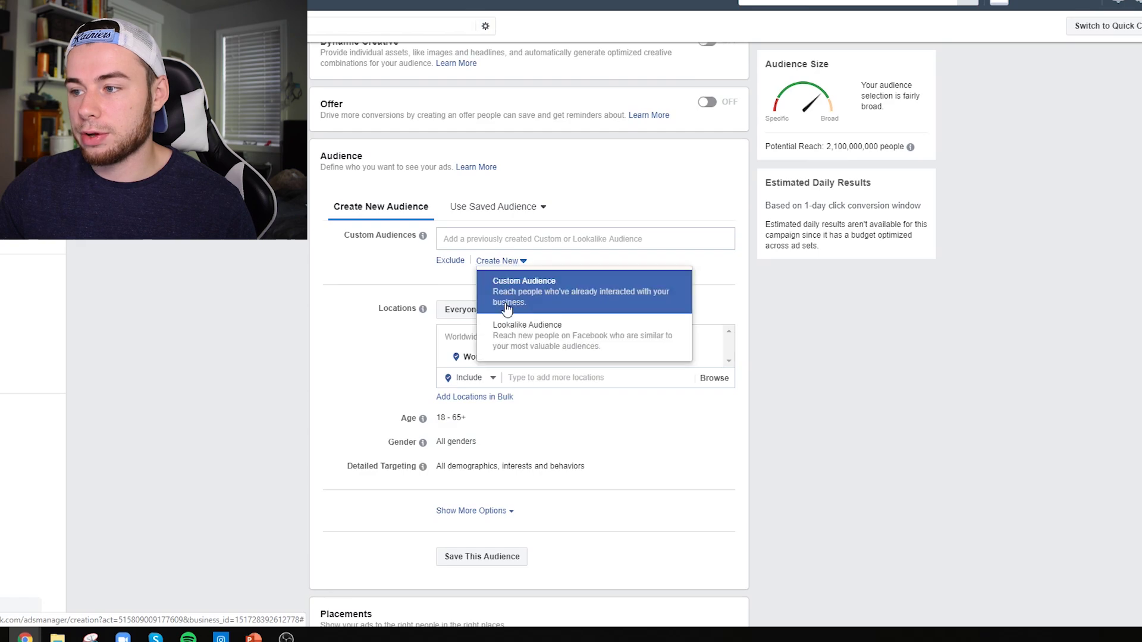
{"action": "left_click", "coordinate": [508, 300]}
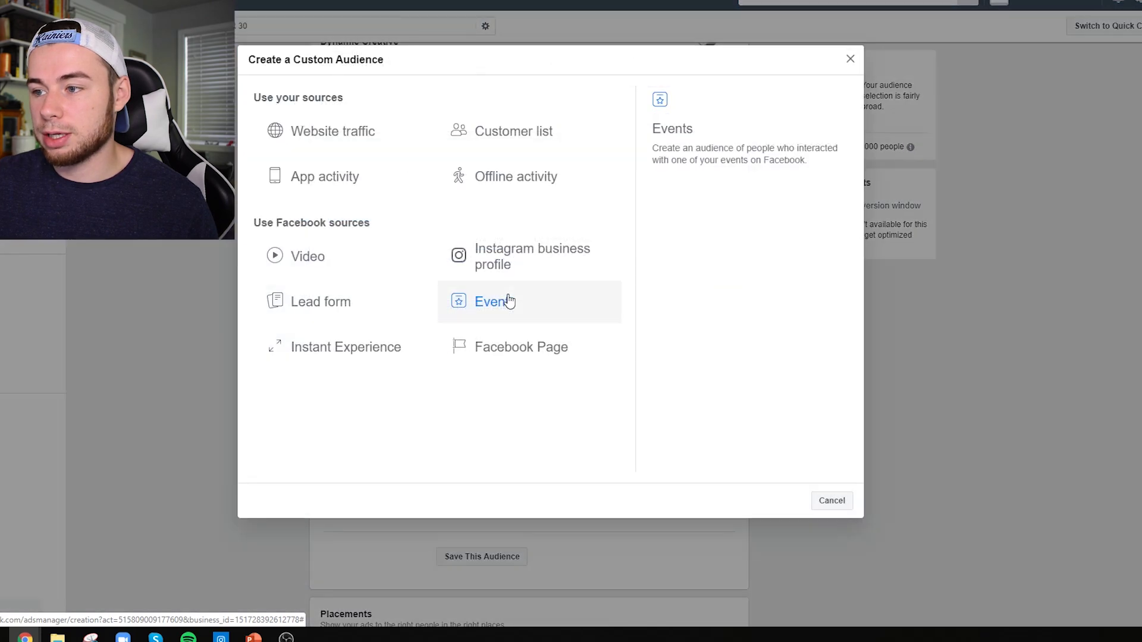
{"action": "left_click", "coordinate": [367, 145]}
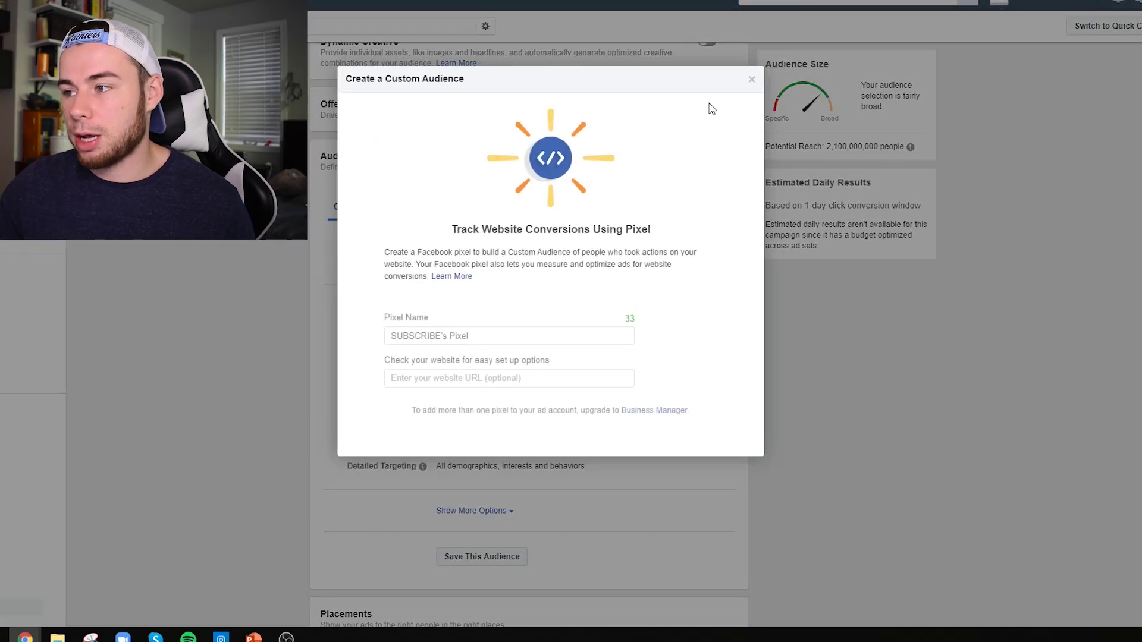
{"action": "left_click", "coordinate": [753, 81]}
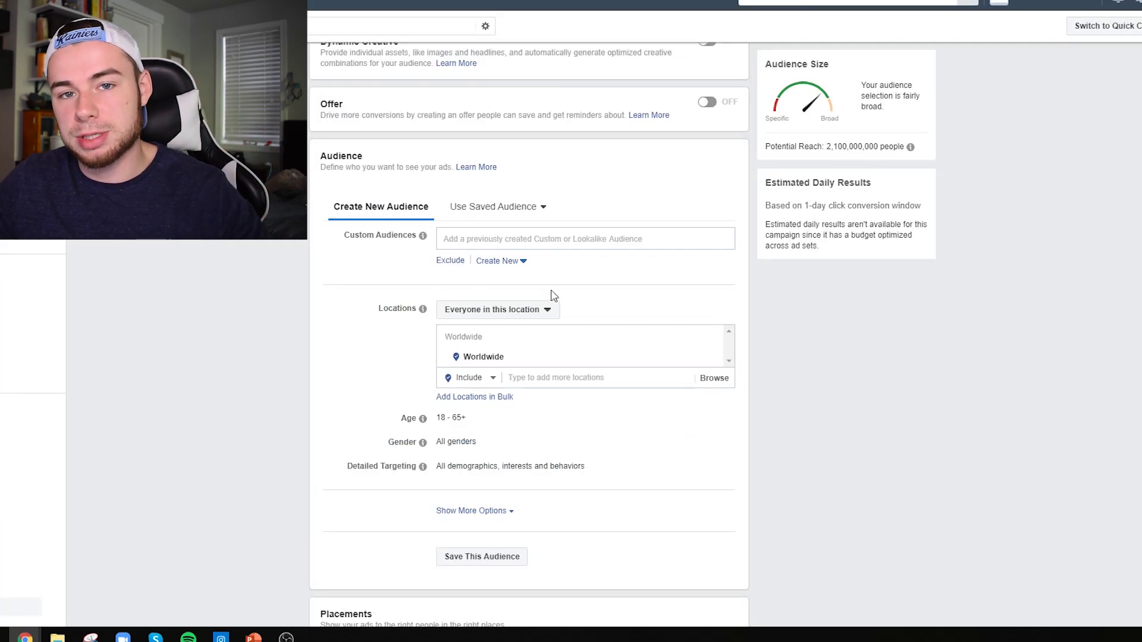
Add an exclusion field to the custom audiences, search it for "PUR 30", and clear the search.
{"action": "left_click", "coordinate": [492, 237]}
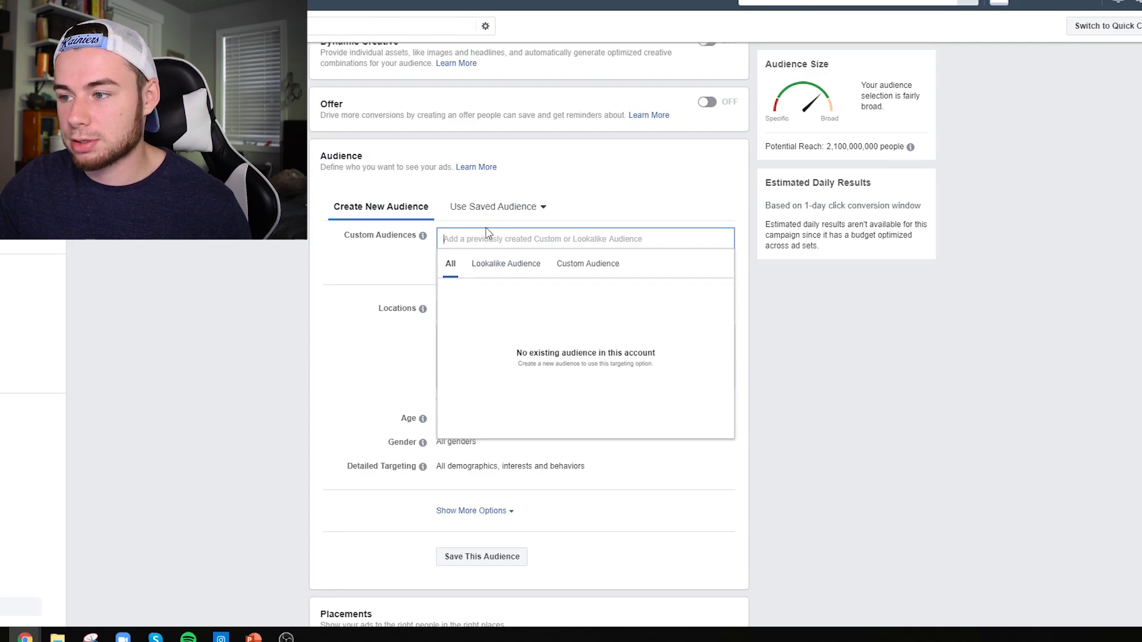
{"action": "left_click", "coordinate": [390, 274]}
{"action": "left_click", "coordinate": [445, 266]}
{"action": "left_click", "coordinate": [476, 296]}
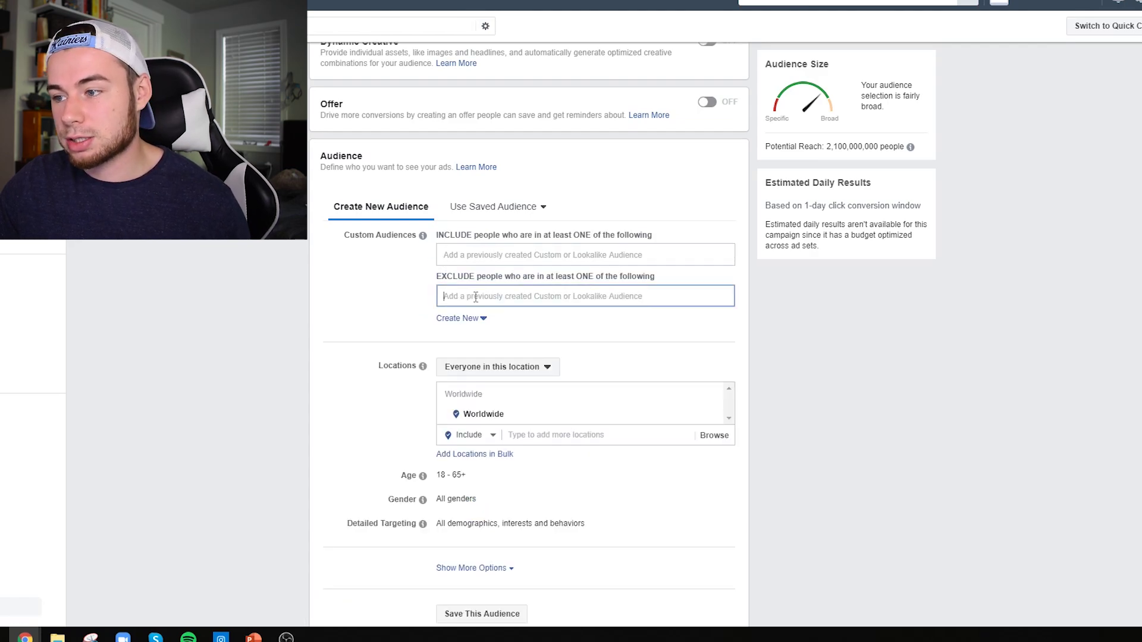
{"action": "type", "text": "PUR 30"}
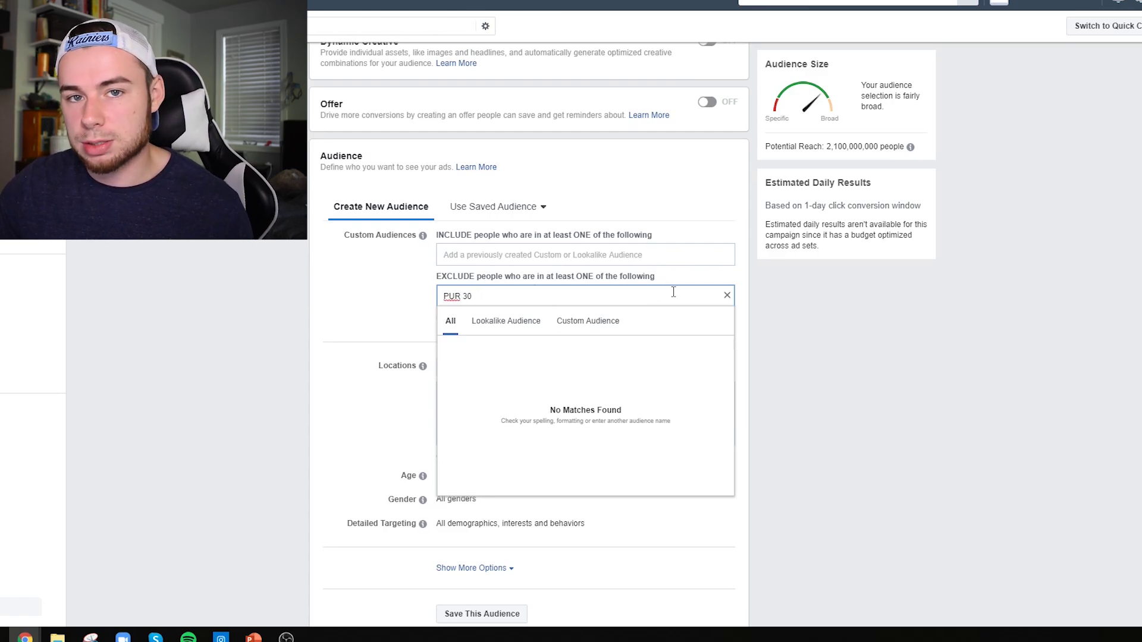
{"action": "left_click", "coordinate": [727, 296]}
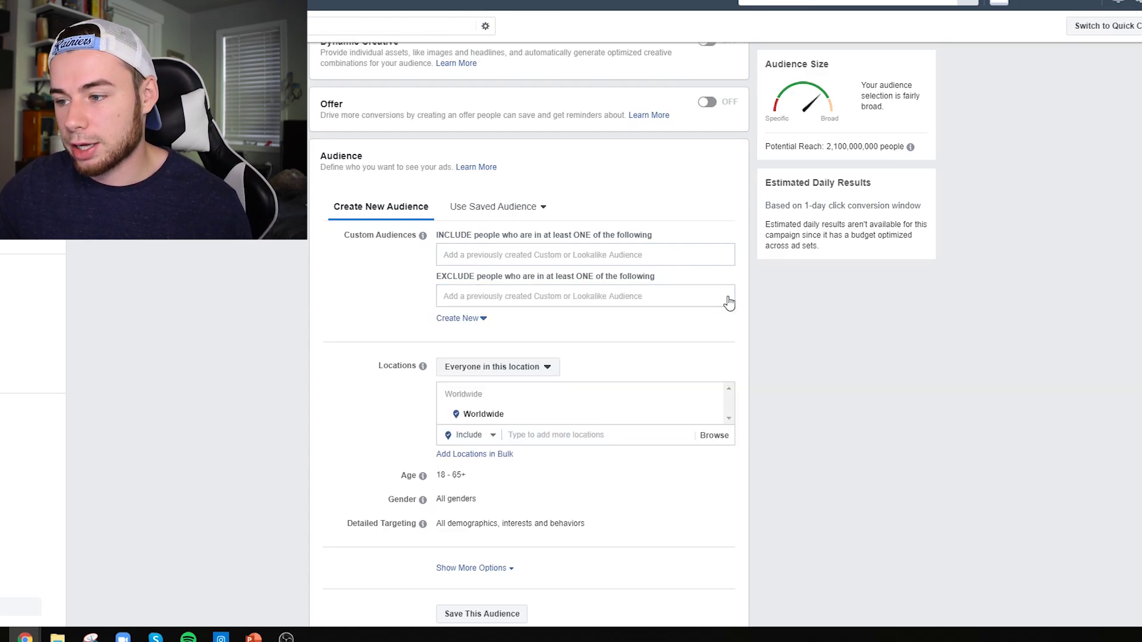
Turn off detailed targeting expansion for the ad set's audience.
{"action": "scroll", "coordinate": [684, 343], "scroll_direction": "down", "scroll_amount": 7}
{"action": "scroll", "coordinate": [517, 378], "scroll_direction": "up", "scroll_amount": 4}
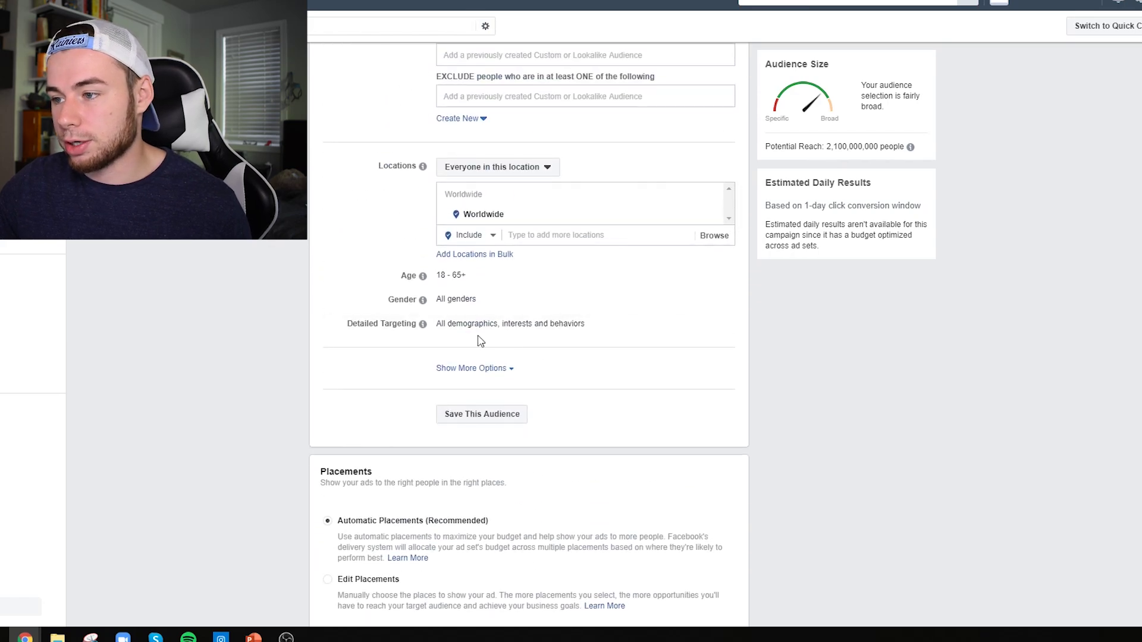
{"action": "left_click", "coordinate": [717, 333]}
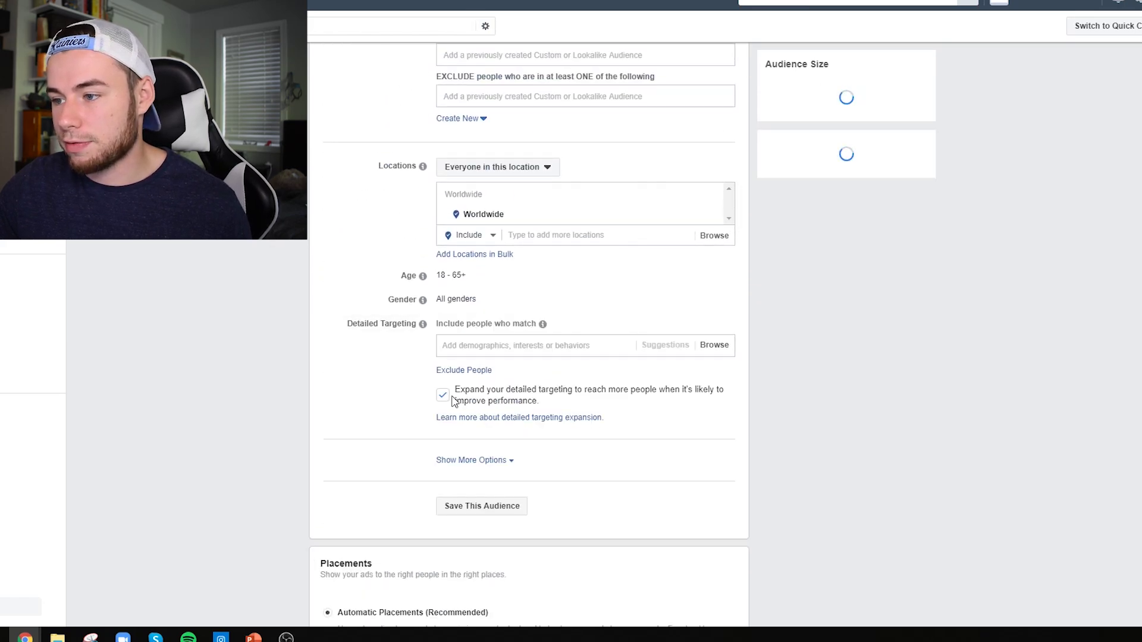
{"action": "left_click", "coordinate": [505, 400]}
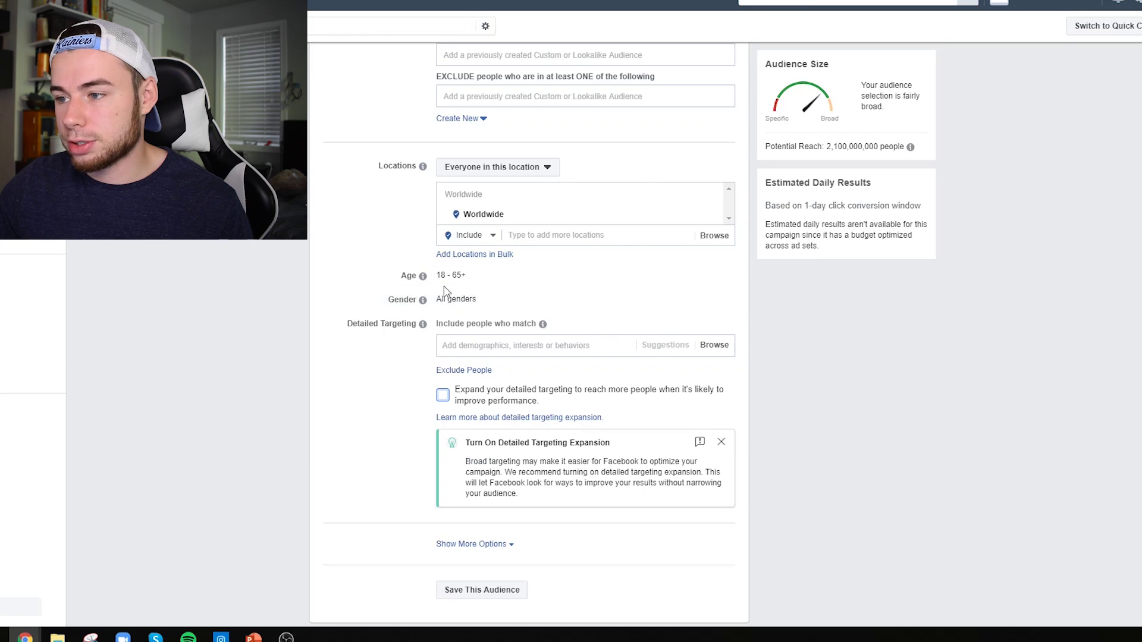
Review the ad set's locations, placements, and expanded optimization and delivery options.
{"action": "mouse_move", "coordinate": [470, 222]}
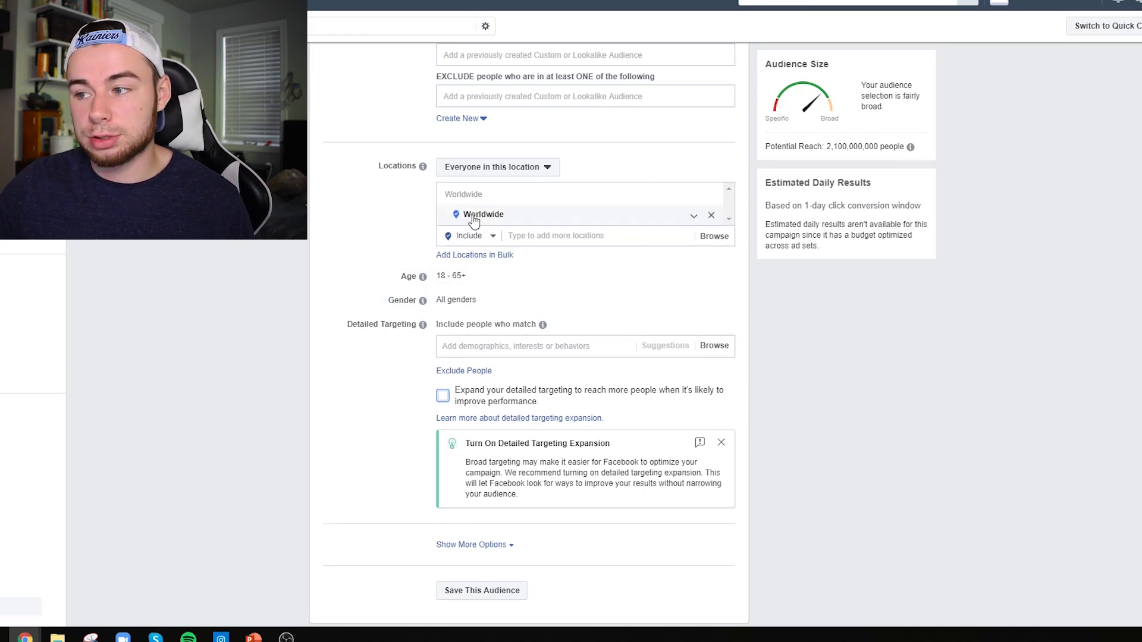
{"action": "scroll", "coordinate": [479, 220], "scroll_direction": "down", "scroll_amount": 5}
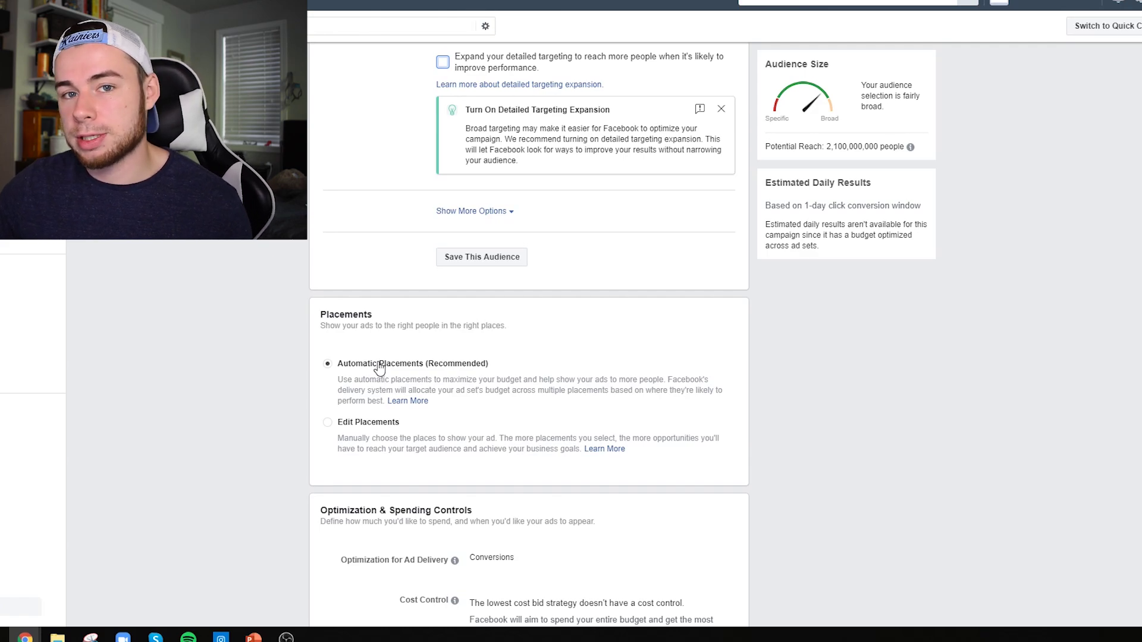
{"action": "scroll", "coordinate": [479, 375], "scroll_direction": "down", "scroll_amount": 2}
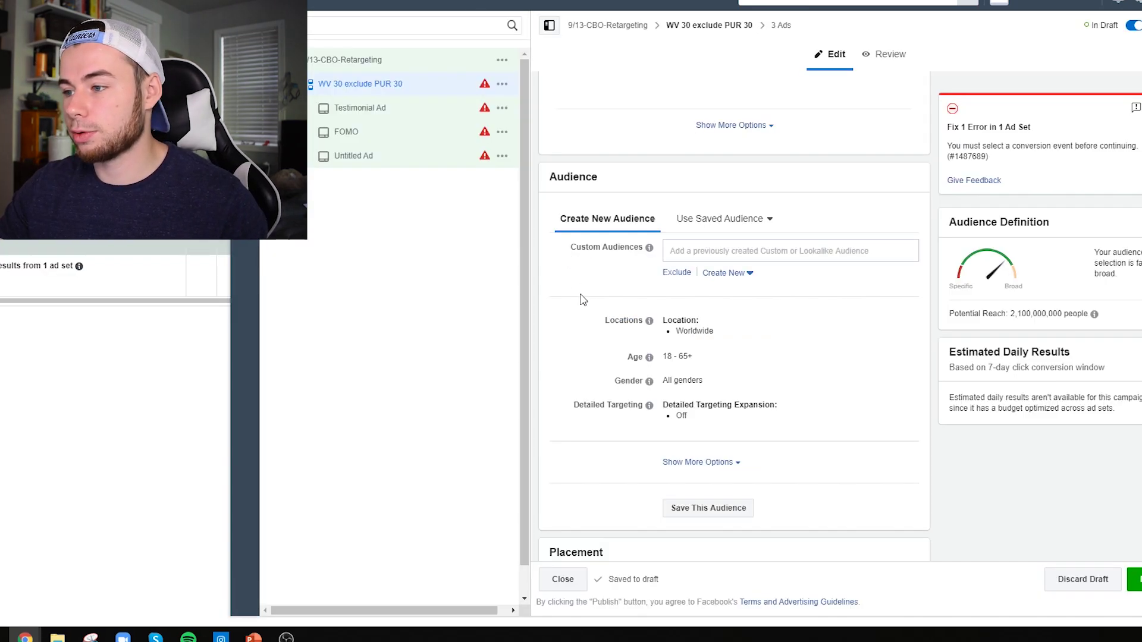
{"action": "scroll", "coordinate": [583, 299], "scroll_direction": "down", "scroll_amount": 6}
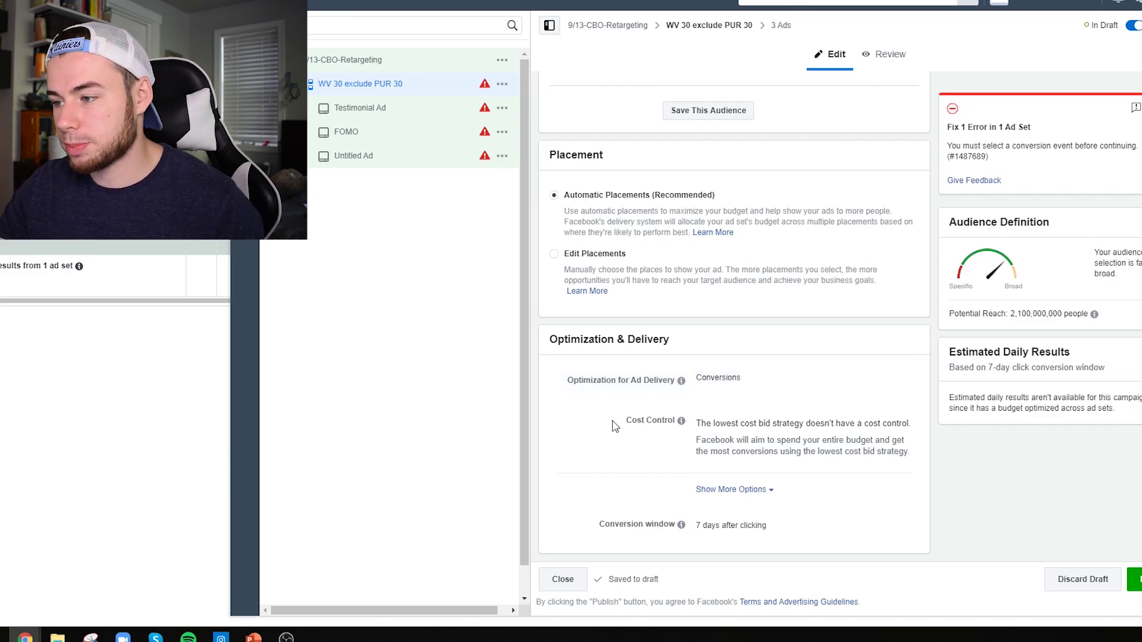
{"action": "left_click", "coordinate": [733, 490]}
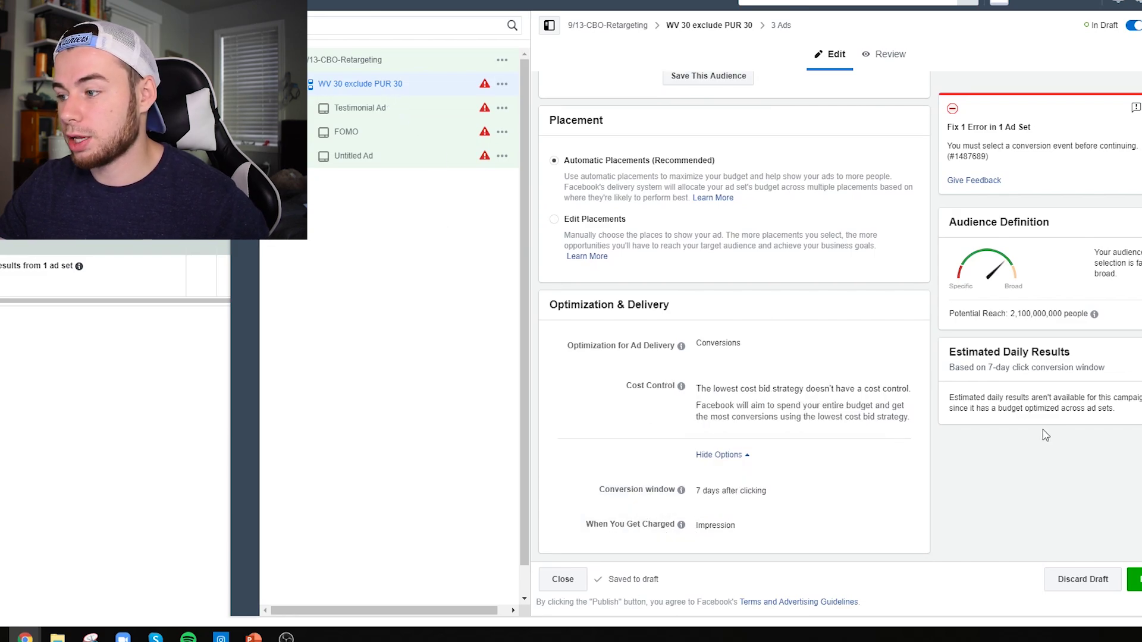
Rename the untitled ad in the ad set as "Small Discount".
{"action": "left_click", "coordinate": [357, 107]}
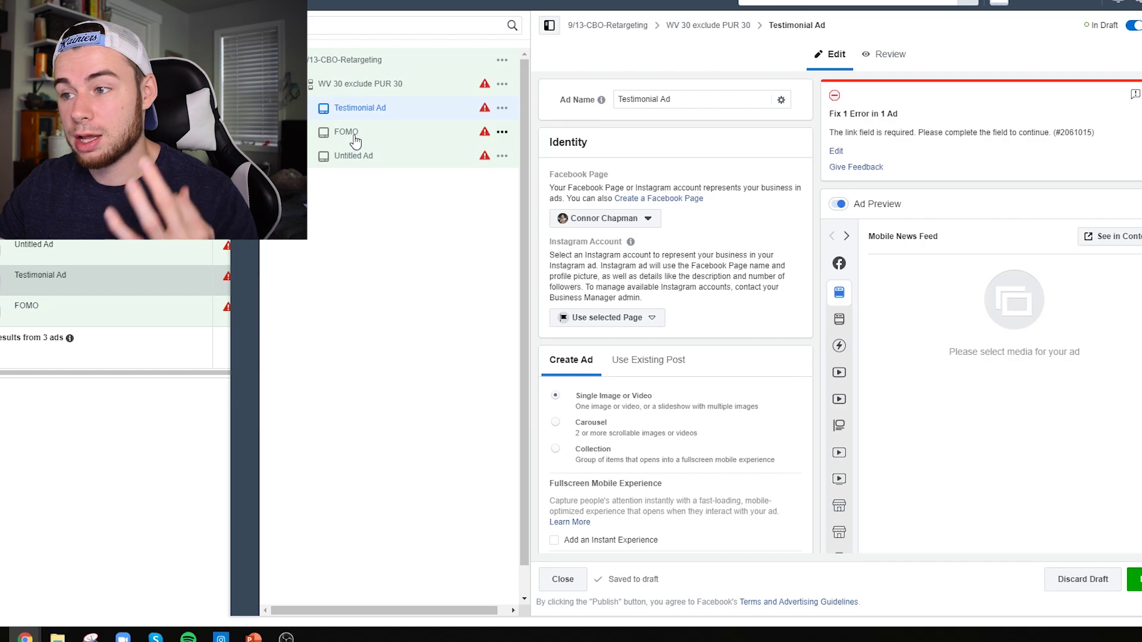
{"action": "left_click", "coordinate": [362, 157]}
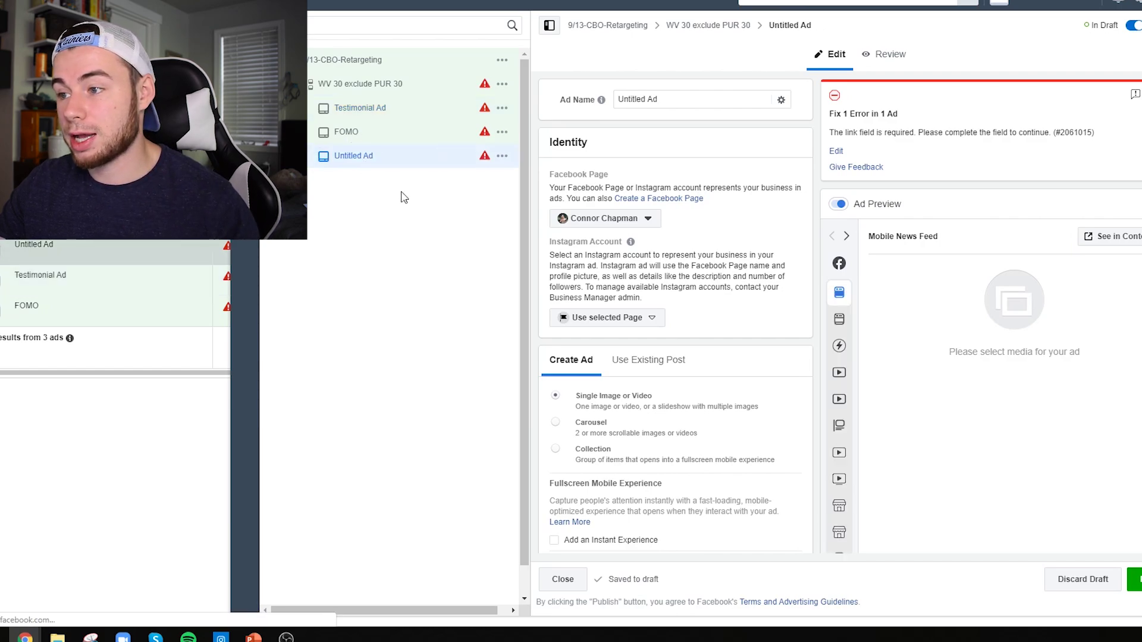
{"action": "triple_click", "coordinate": [690, 98]}
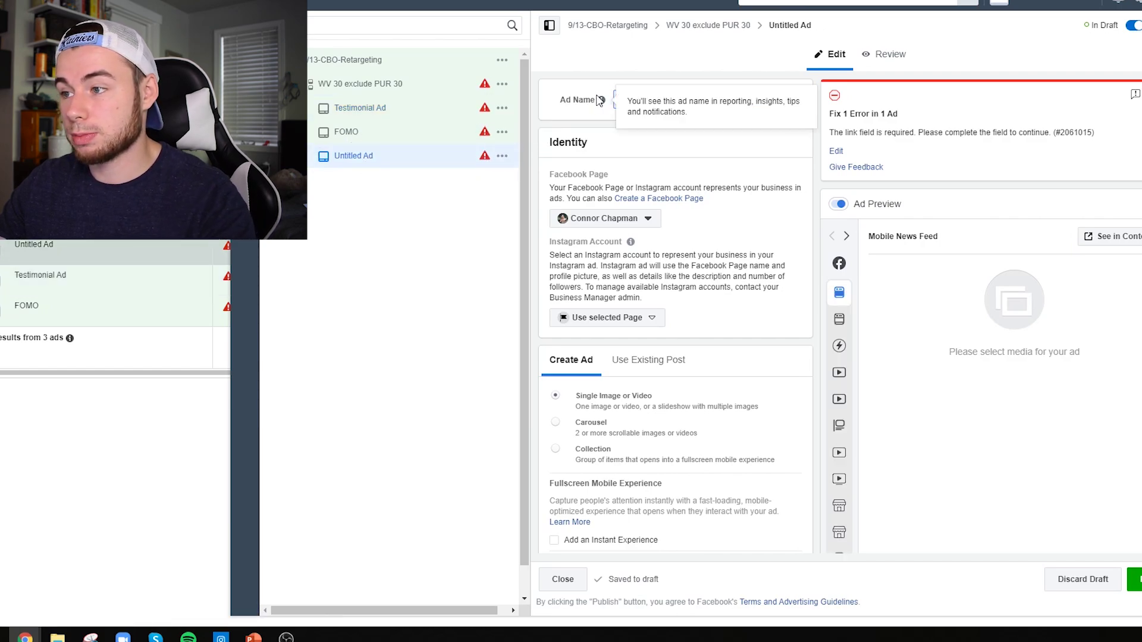
{"action": "left_click_drag", "start_coordinate": [670, 97], "coordinate": [617, 98]}
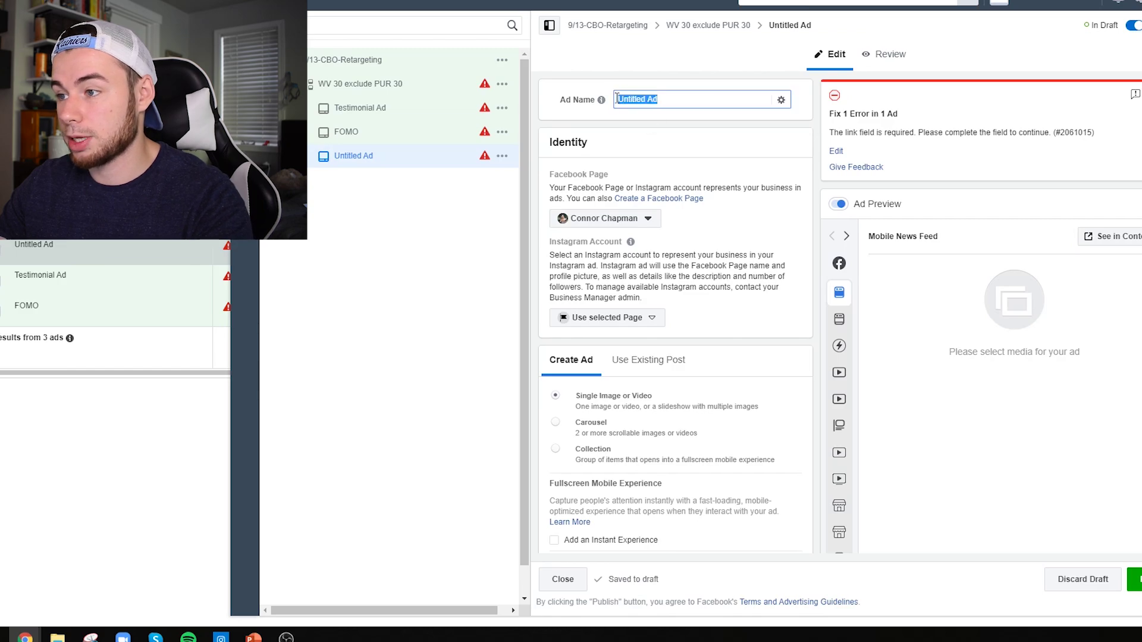
{"action": "type", "text": "Small Discount"}
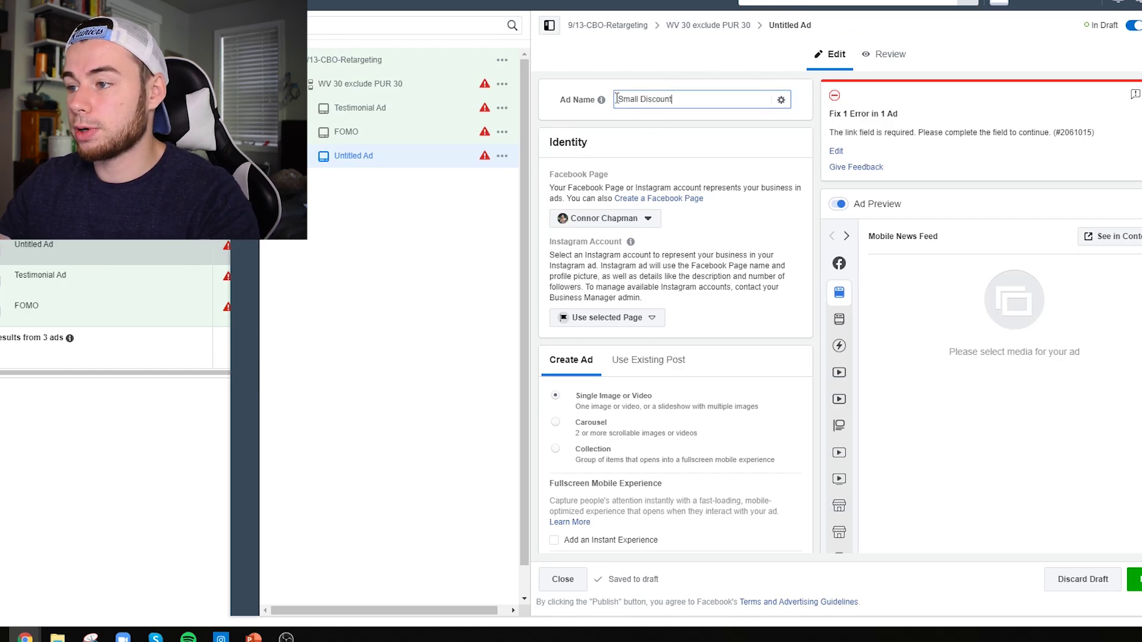
Open the Testimonial Ad and review its media, primary text and headline settings.
{"action": "left_click", "coordinate": [361, 109]}
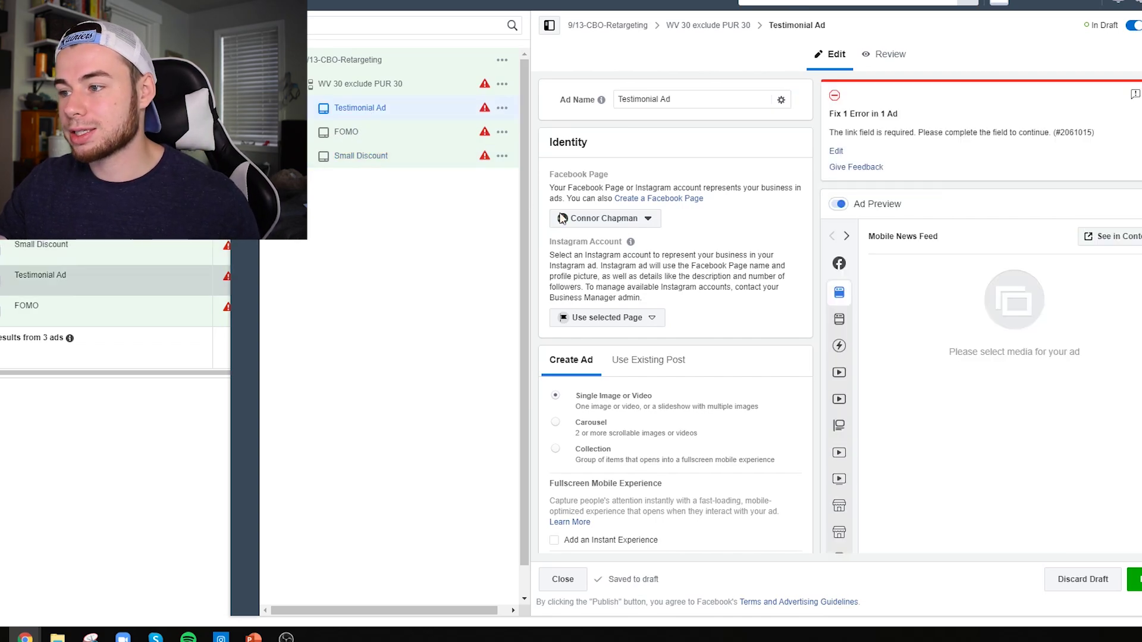
{"action": "scroll", "coordinate": [691, 280], "scroll_direction": "down", "scroll_amount": 7}
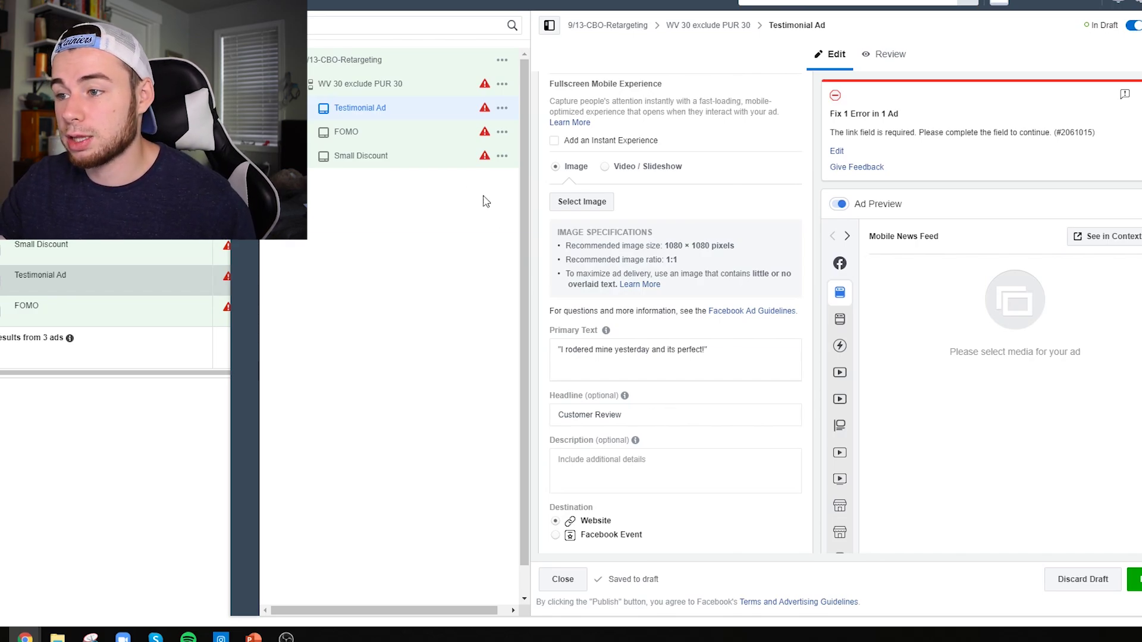
Give the FOMO ad the primary text "Limited Stock Available - Get yours Today before we run out for good!" and headline "Limited Stock Available".
{"action": "left_click", "coordinate": [404, 136]}
{"action": "left_click", "coordinate": [684, 357]}
{"action": "type", "text": "L"}
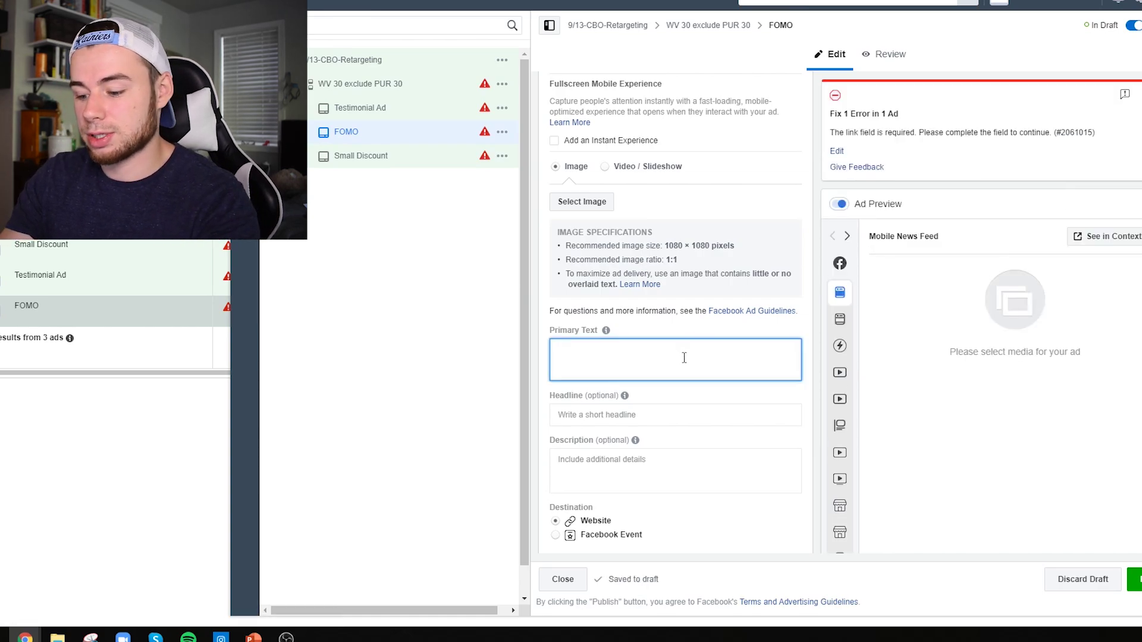
{"action": "type", "text": "imited Stoick"}
{"action": "key", "text": "BackSpace"}
{"action": "key", "text": "BackSpace"}
{"action": "key", "text": "BackSpace"}
{"action": "key", "text": "BackSpace"}
{"action": "type", "text": "ck Available - Get yours Today bef"}
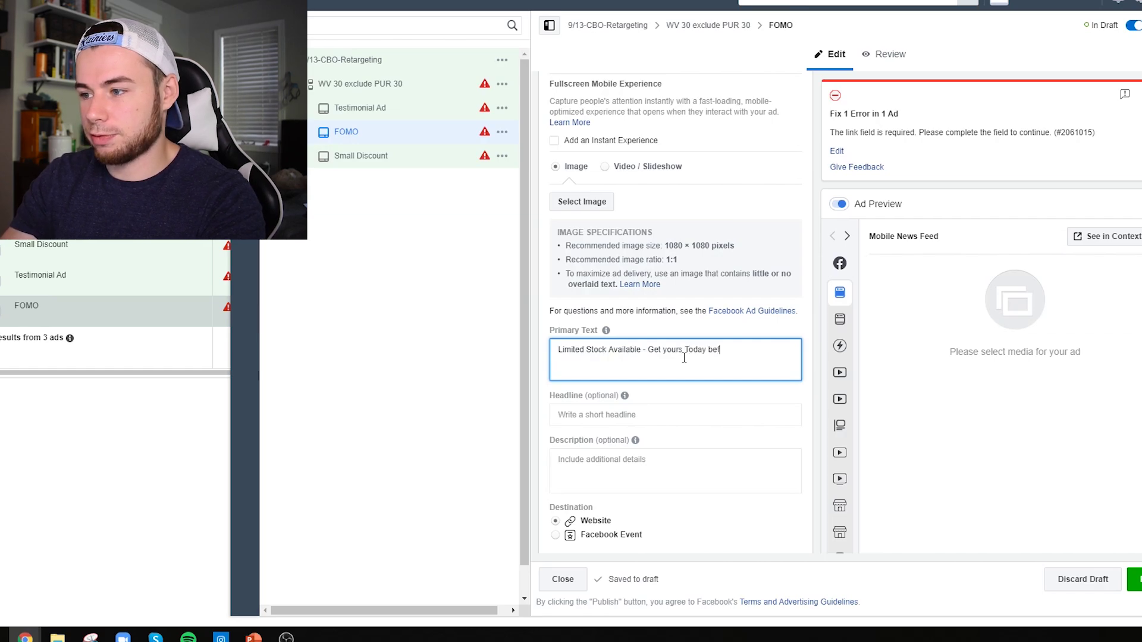
{"action": "type", "text": "ore we run out for good!"}
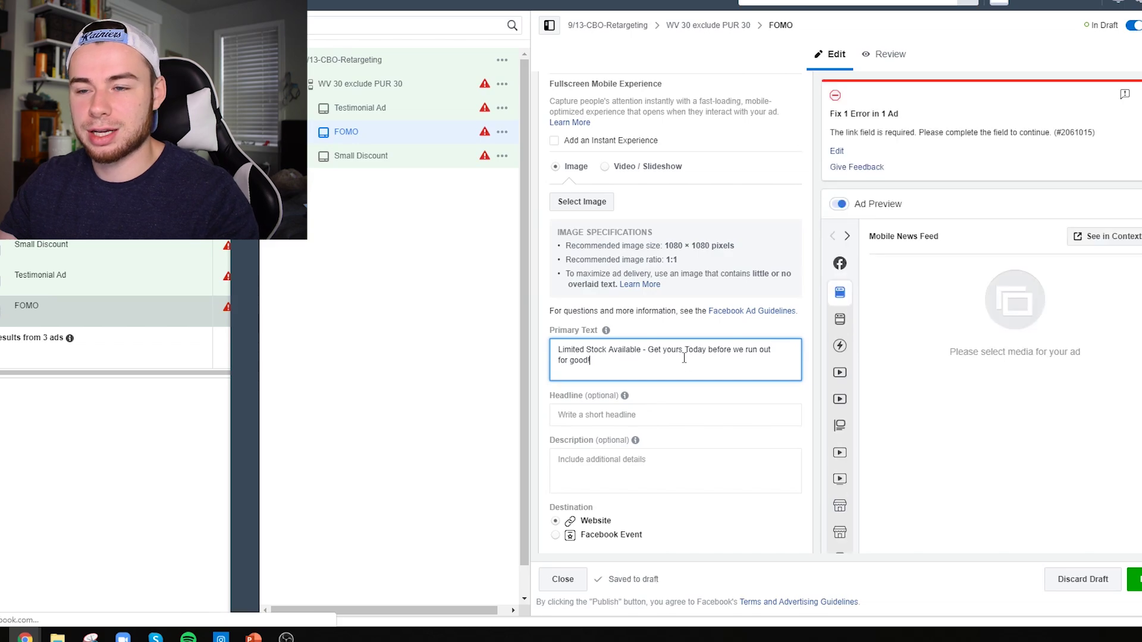
{"action": "left_click", "coordinate": [645, 419]}
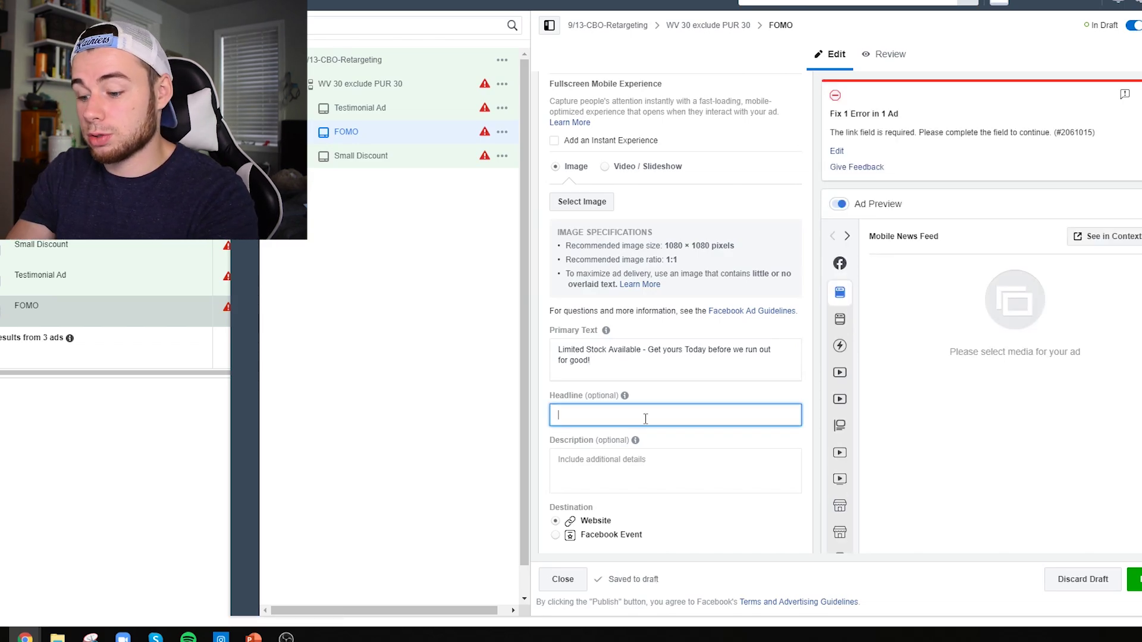
{"action": "type", "text": "Limited Stock Available"}
Set the Small Discount ad's primary text to "Here's 5% OFF your order in the next 12 hours. Get yours today before this discount expires!".
{"action": "left_click", "coordinate": [399, 160]}
{"action": "left_click", "coordinate": [610, 362]}
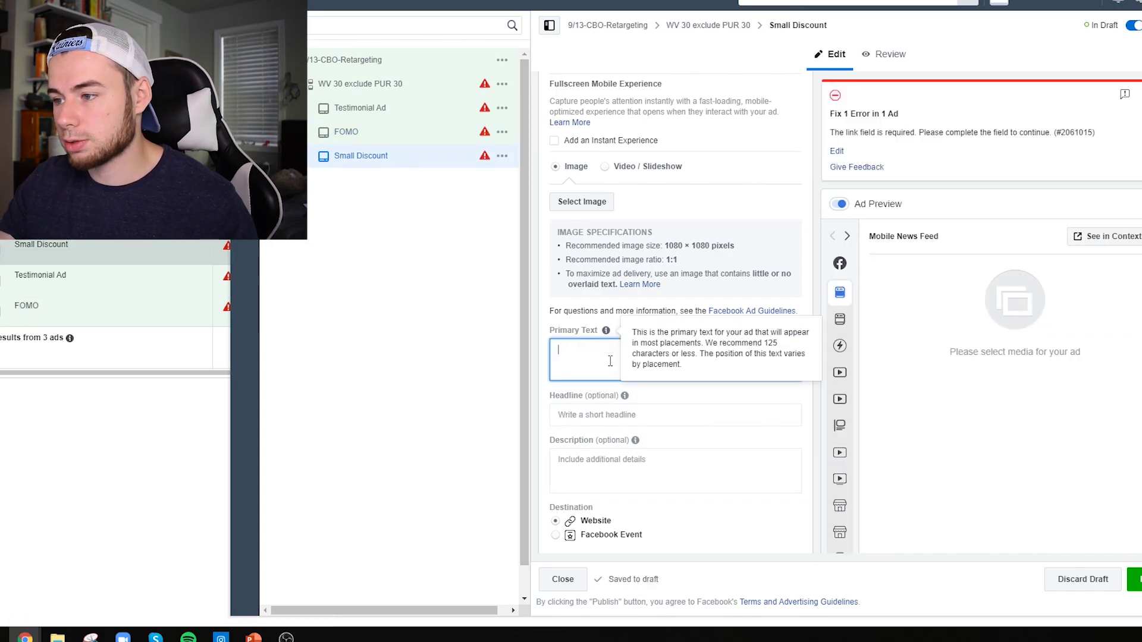
{"action": "type", "text": "Here's 5% OF"}
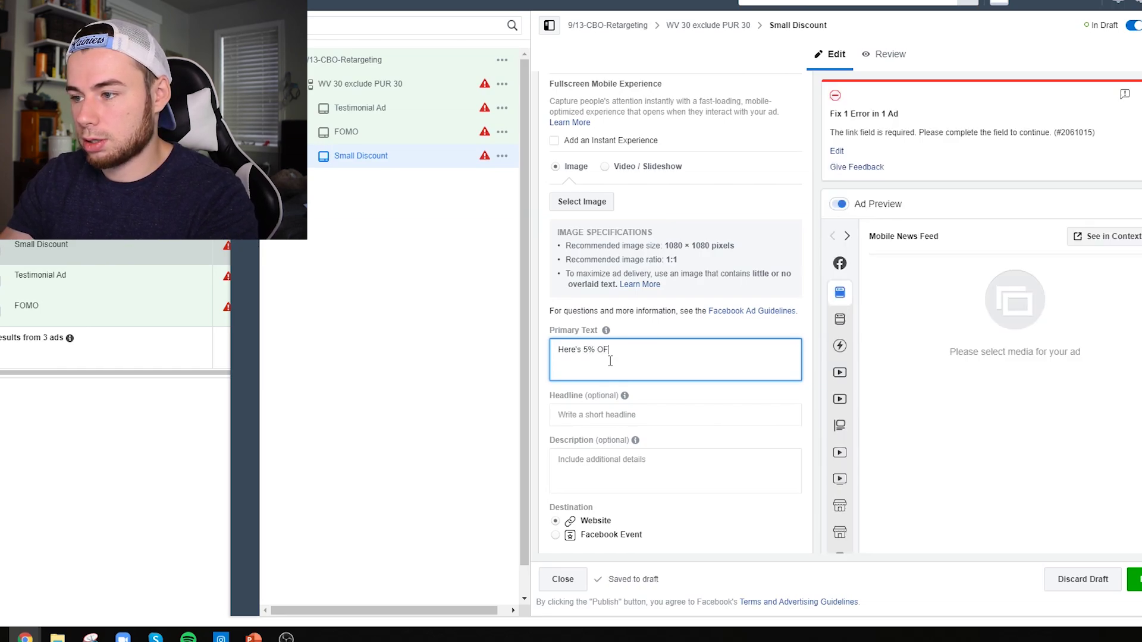
{"action": "type", "text": "F uour order in the next 12 h"}
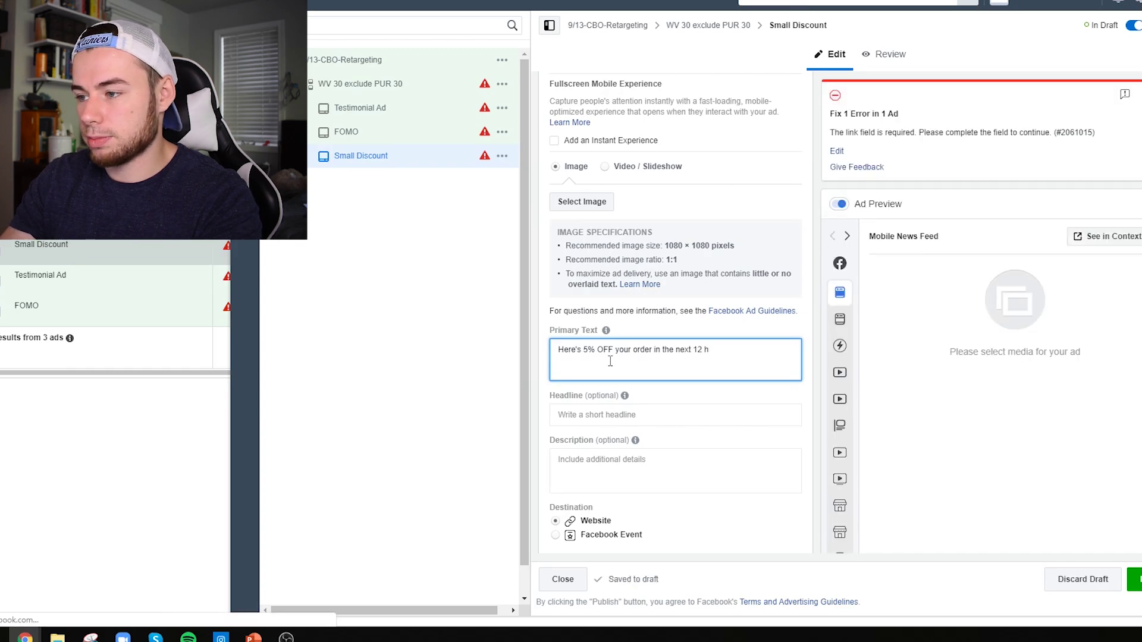
{"action": "type", "text": "ours. Get yours"}
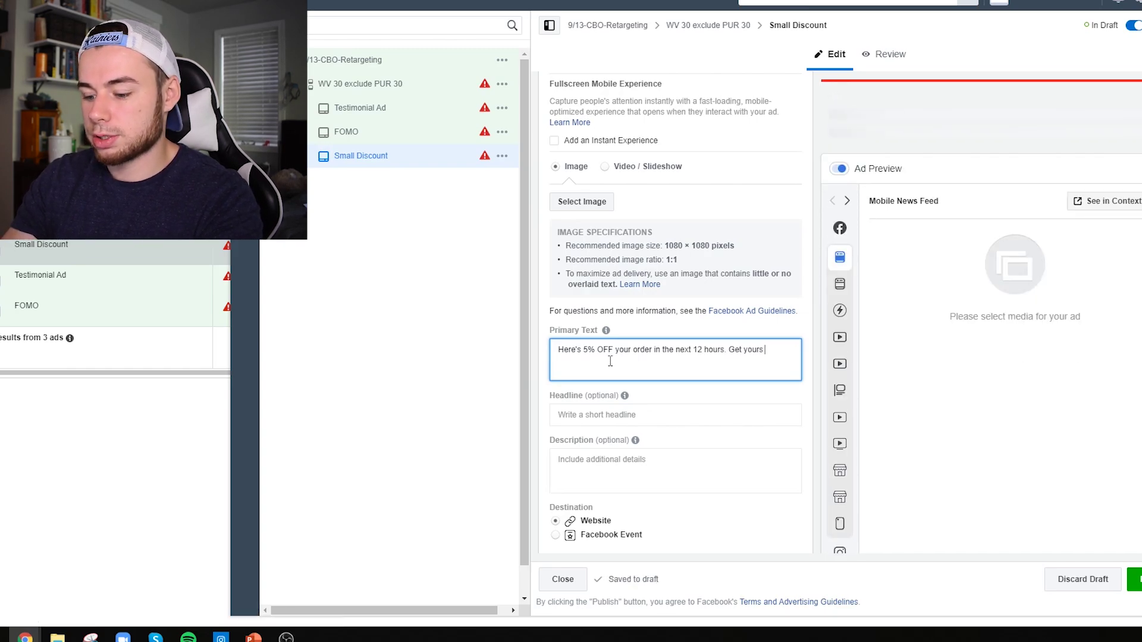
{"action": "type", "text": " today before this di"}
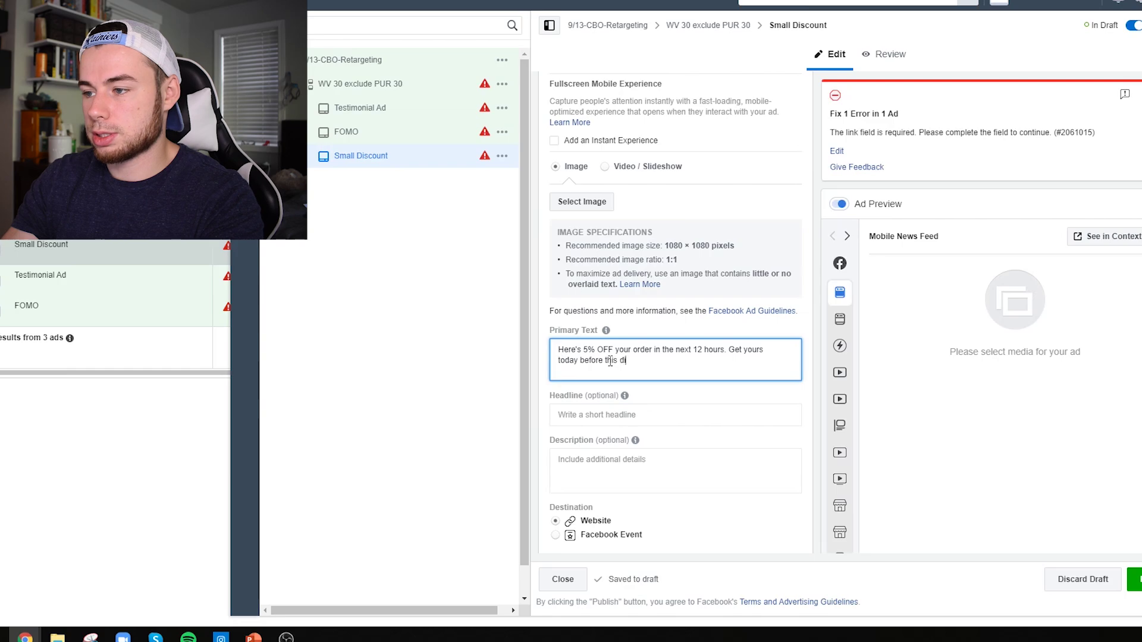
{"action": "type", "text": "count expires!"}
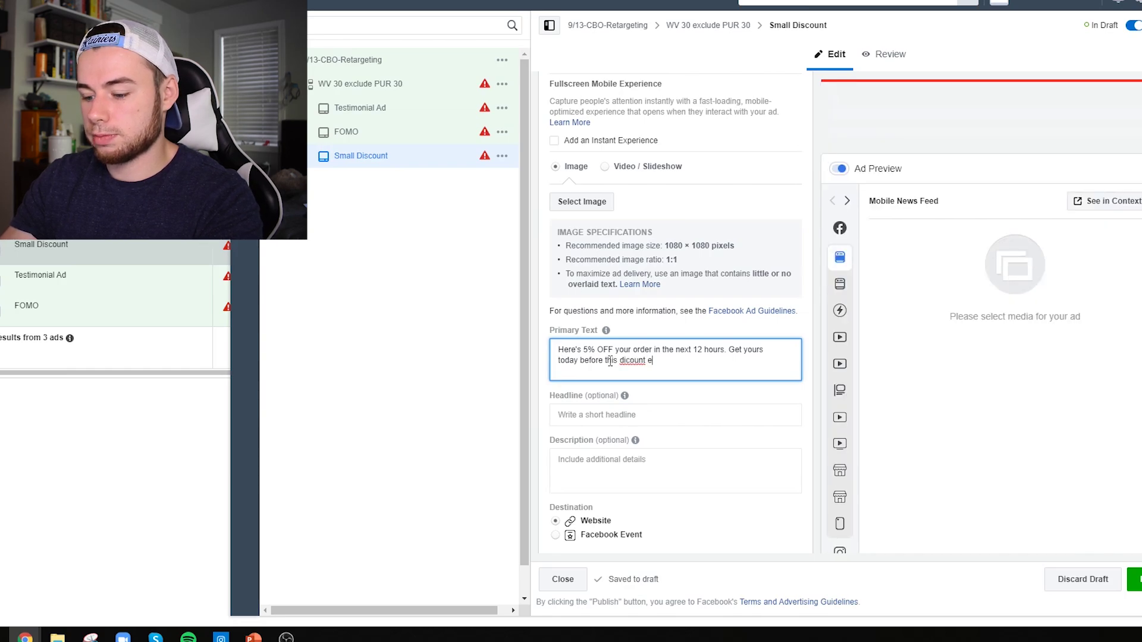
{"action": "left_click", "coordinate": [626, 360]}
{"action": "type", "text": "s"}
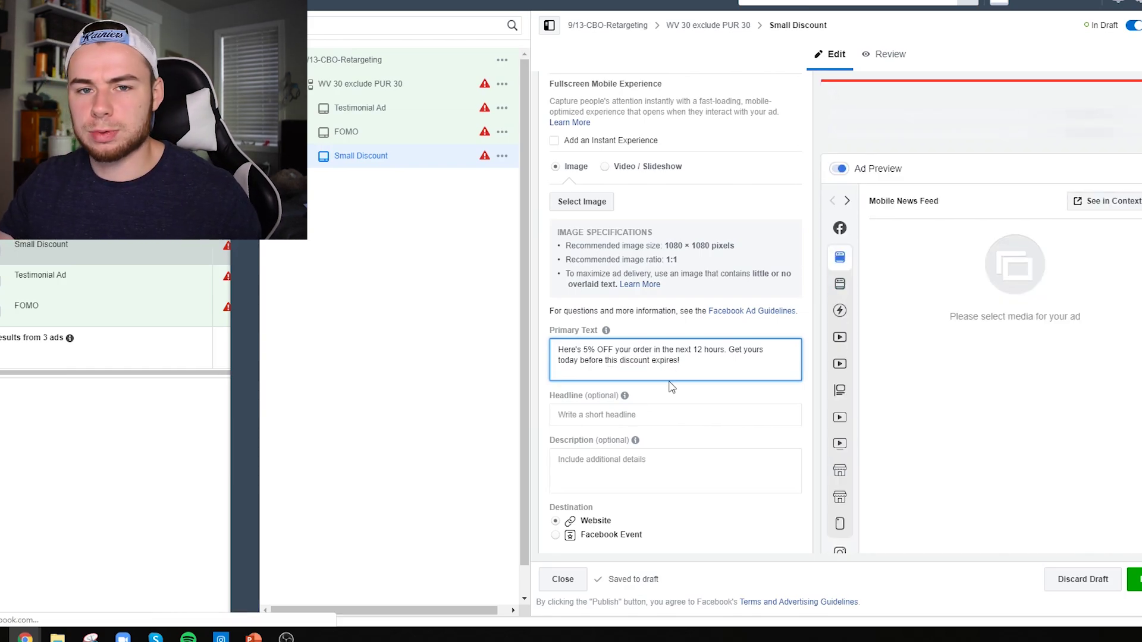
Append "Use Code "Super5" at checkout" to the end of the Small Discount ad's primary text.
{"action": "left_click", "coordinate": [669, 432]}
{"action": "left_click", "coordinate": [669, 415]}
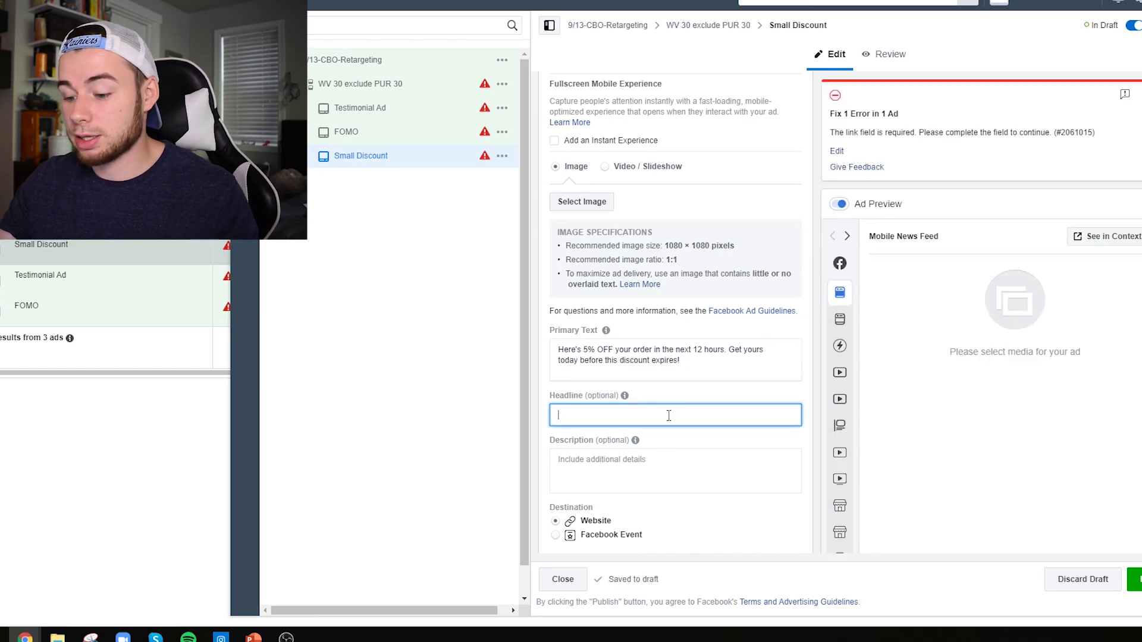
{"action": "left_click", "coordinate": [703, 366]}
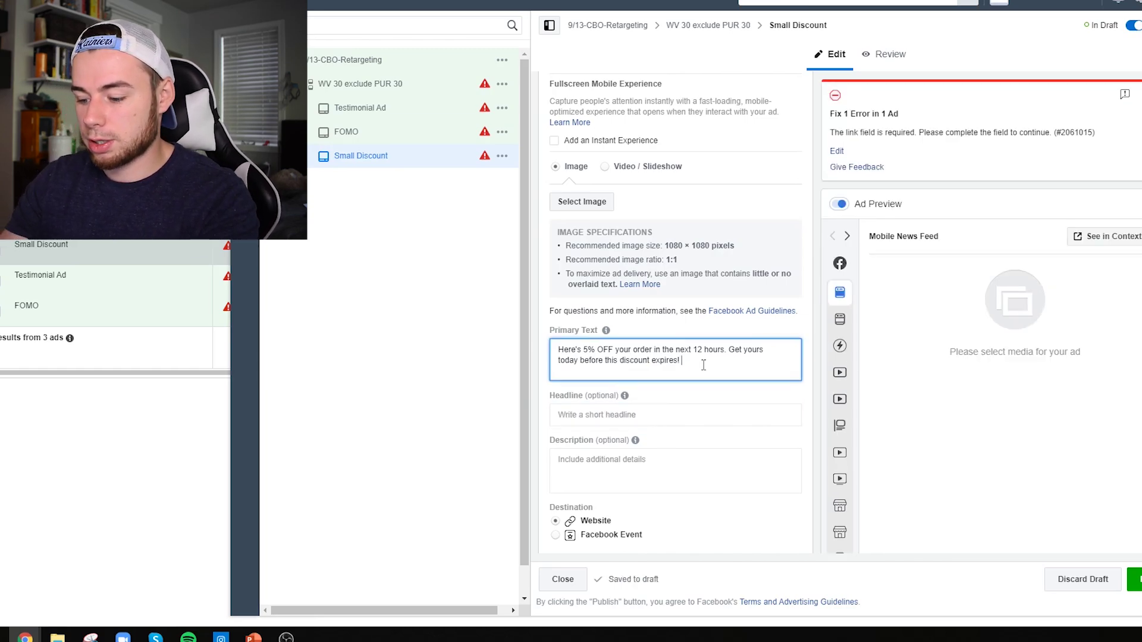
{"action": "type", "text": "Use Code \"S"}
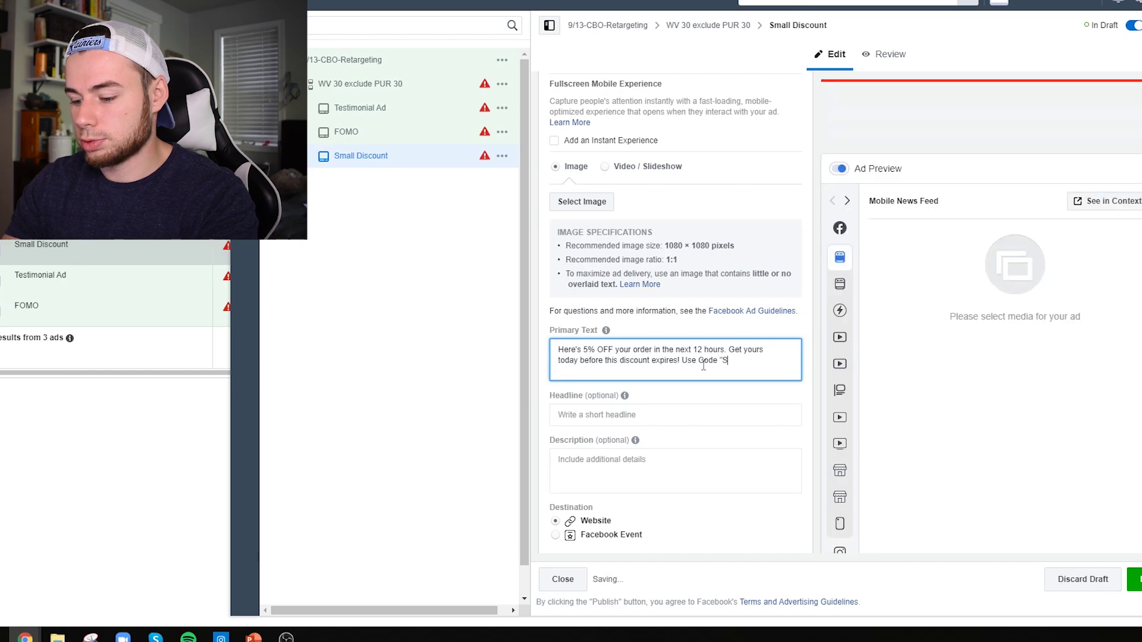
{"action": "type", "text": "uper5\" at checkout"}
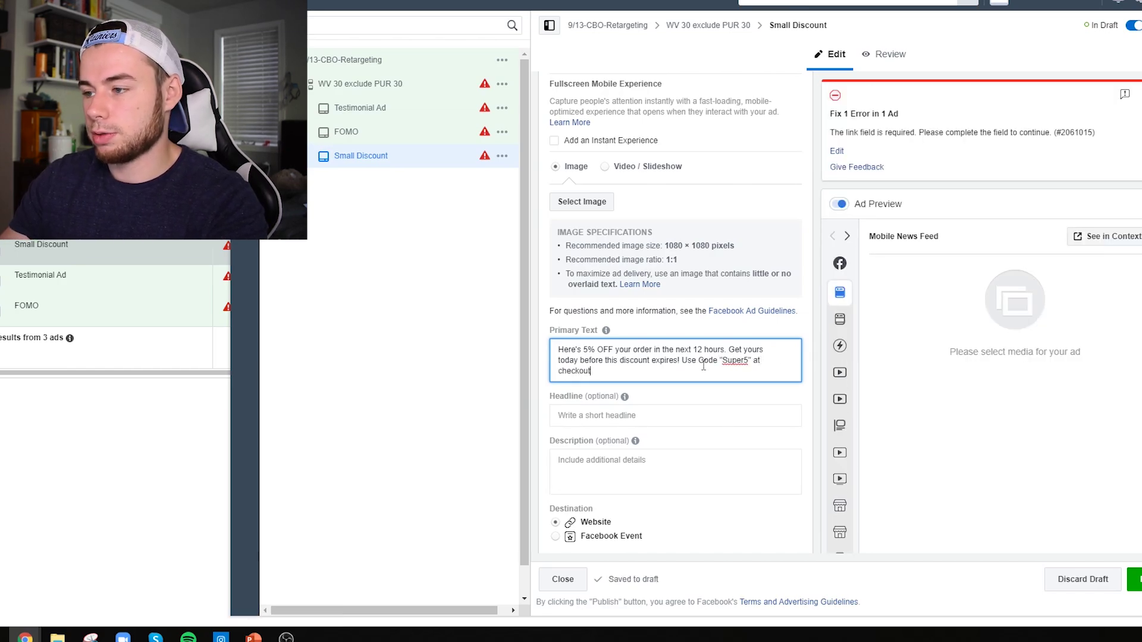
Set the Small Discount ad's headline to "SAVE 5% - Code: 'Super5'".
{"action": "left_click", "coordinate": [707, 415]}
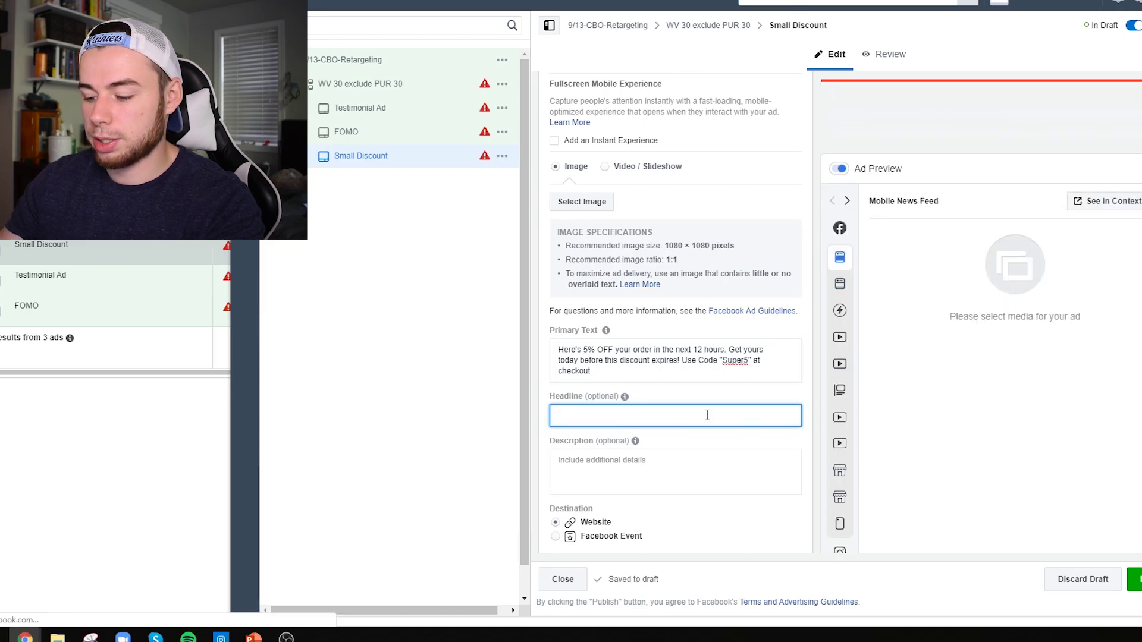
{"action": "type", "text": "SAVE 5% - Code"}
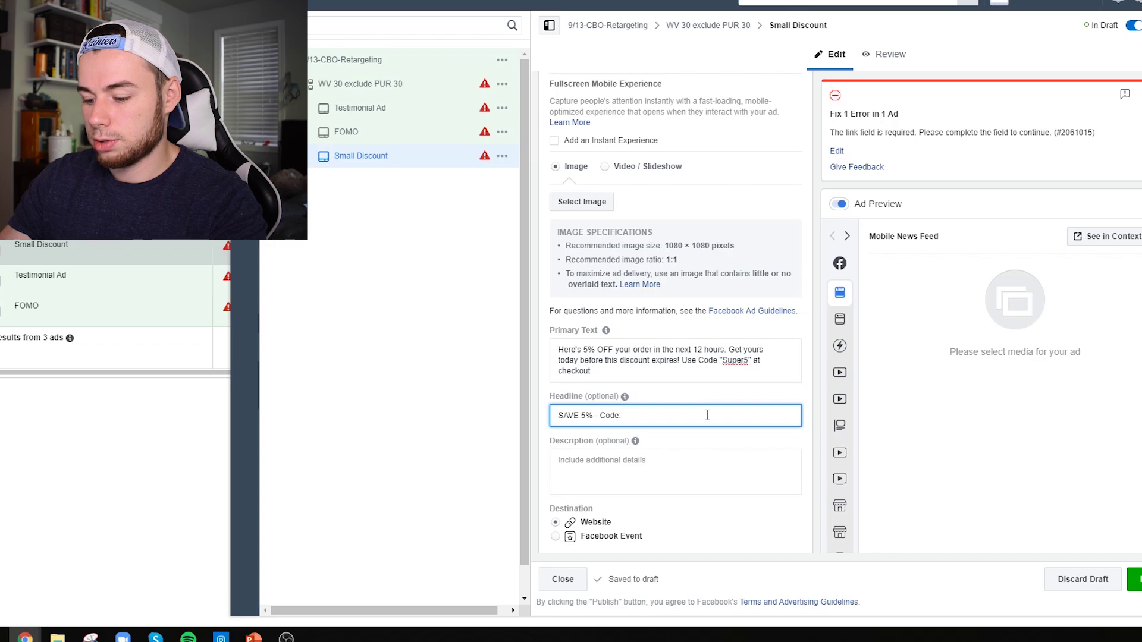
{"action": "type", "text": ": 'Super5'"}
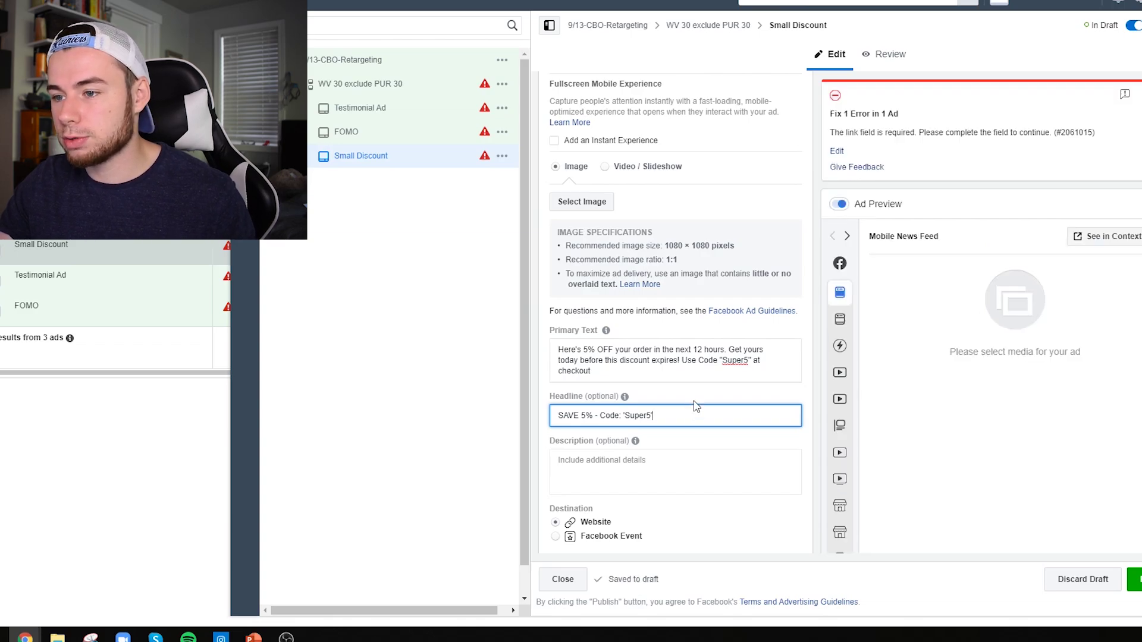
Duplicate the WV 30 exclude PUR 30 ad set into the original campaign with 4 copies, keeping existing reactions, comments and shares.
{"action": "left_click", "coordinate": [381, 83]}
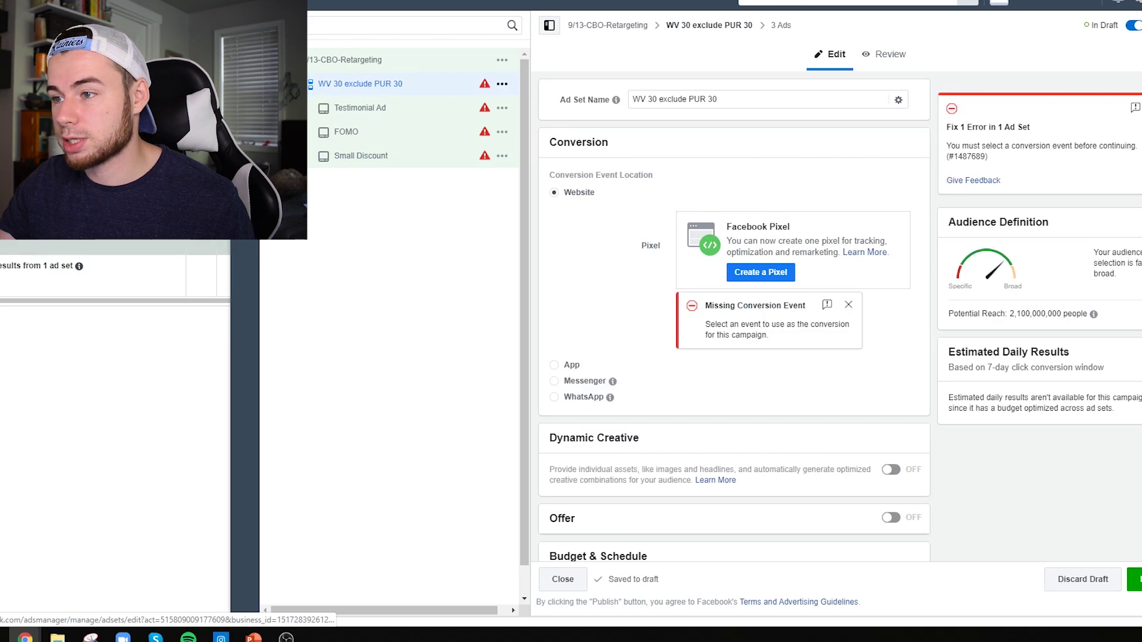
{"action": "left_click", "coordinate": [290, 84]}
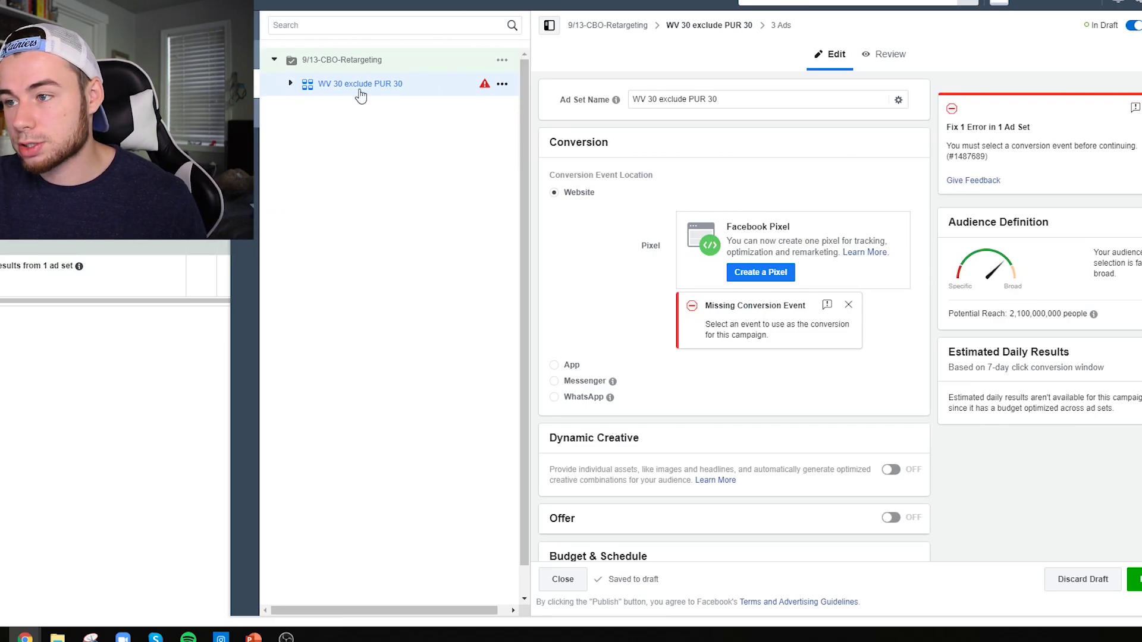
{"action": "left_click", "coordinate": [291, 84]}
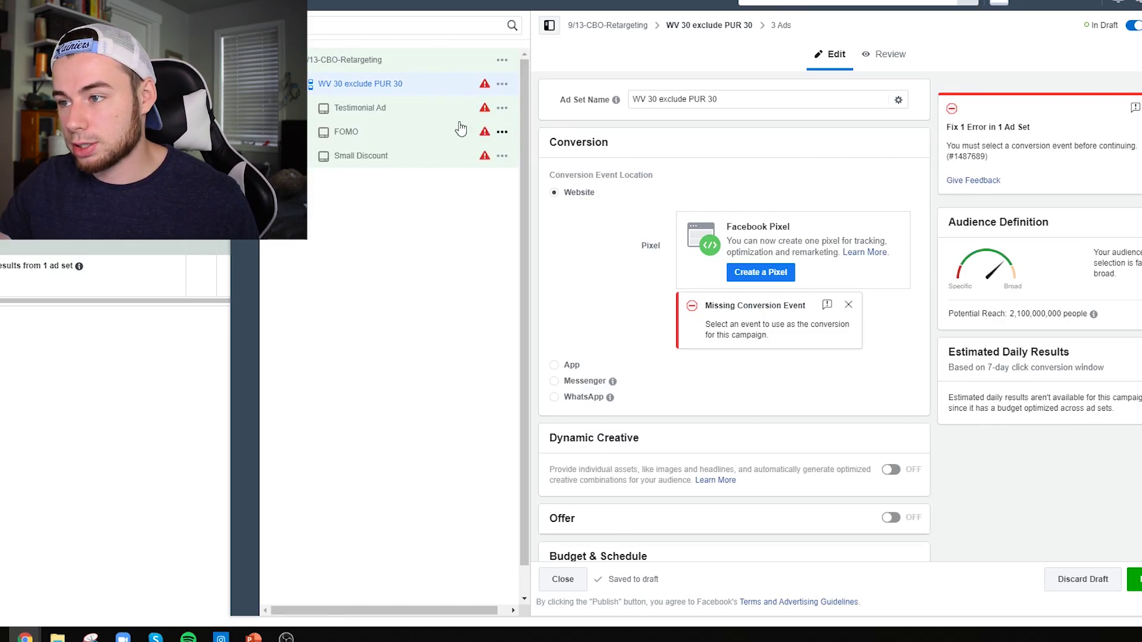
{"action": "left_click", "coordinate": [502, 84]}
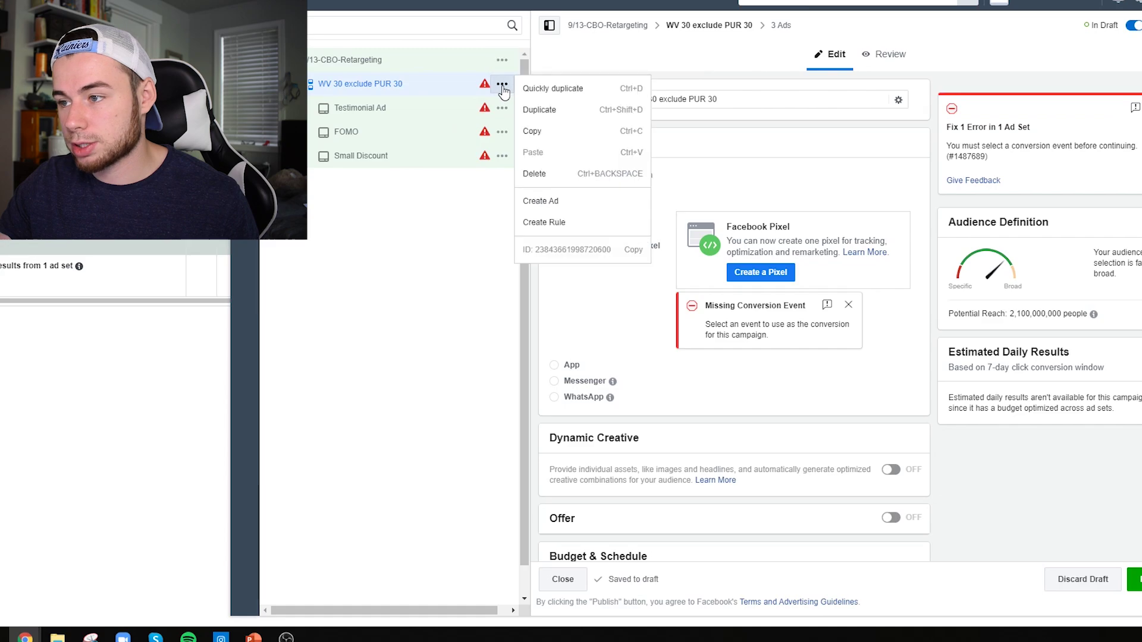
{"action": "left_click", "coordinate": [552, 112]}
{"action": "left_click", "coordinate": [393, 287]}
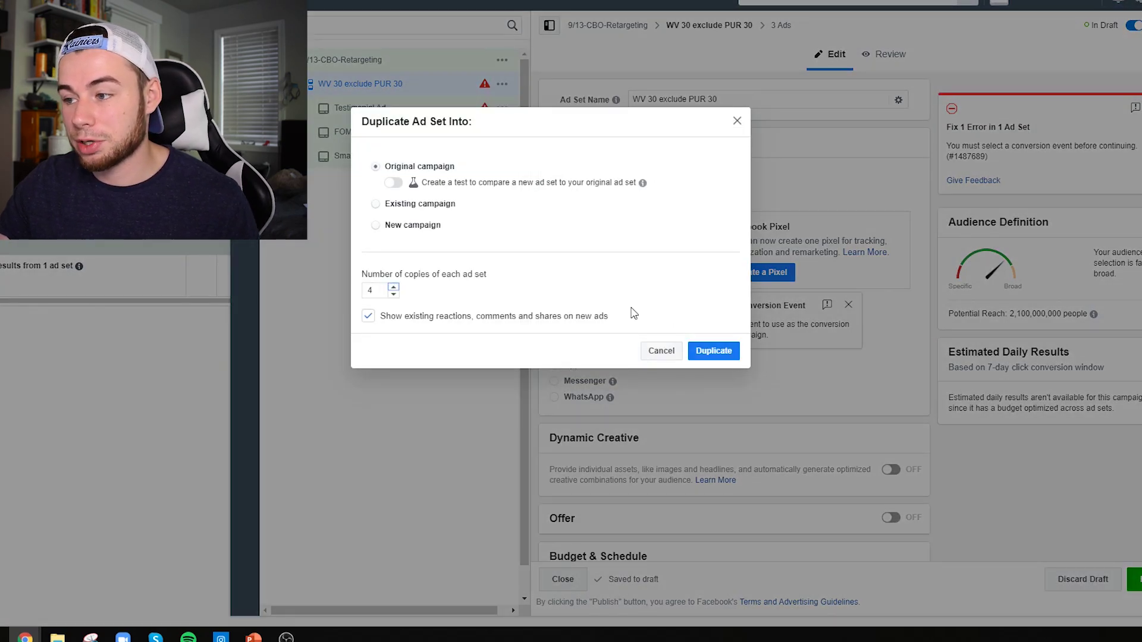
{"action": "left_click", "coordinate": [707, 351]}
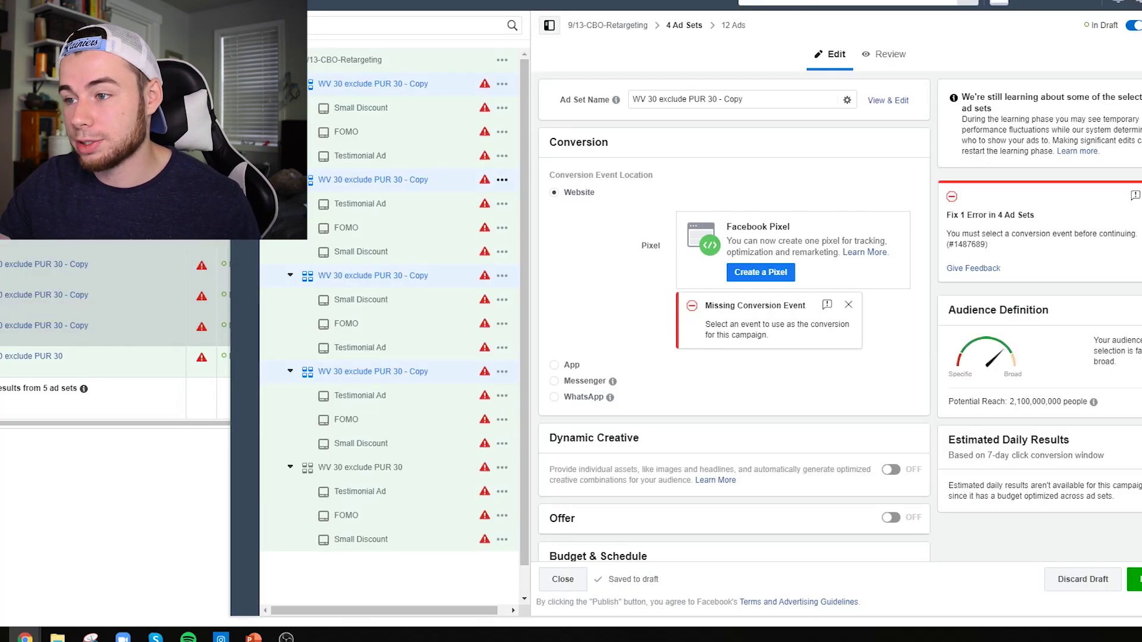
Rename the ad set copy directly above the original as "ATC 30 exclude PUR 30 - Copy" and view its audience settings.
{"action": "left_click", "coordinate": [46, 264]}
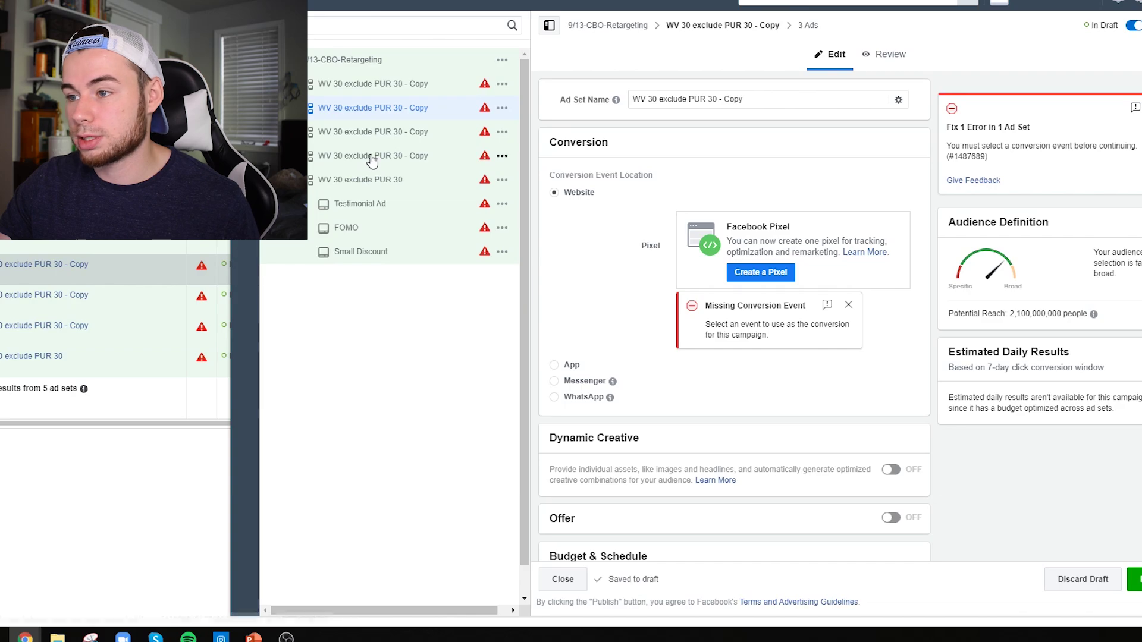
{"action": "left_click", "coordinate": [372, 156]}
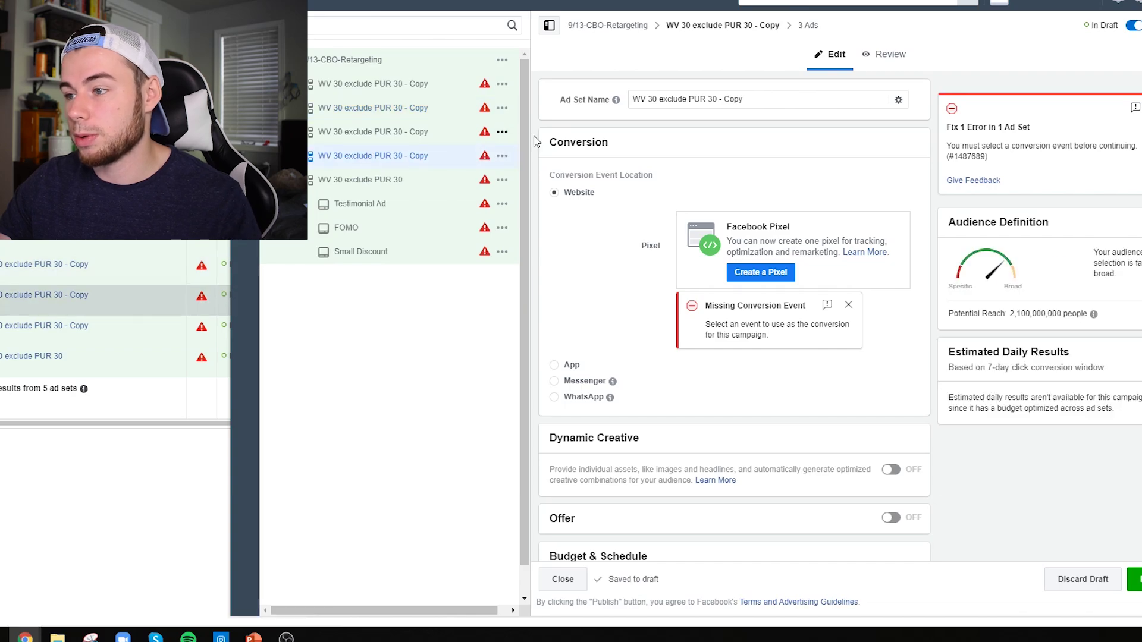
{"action": "triple_click", "coordinate": [646, 99]}
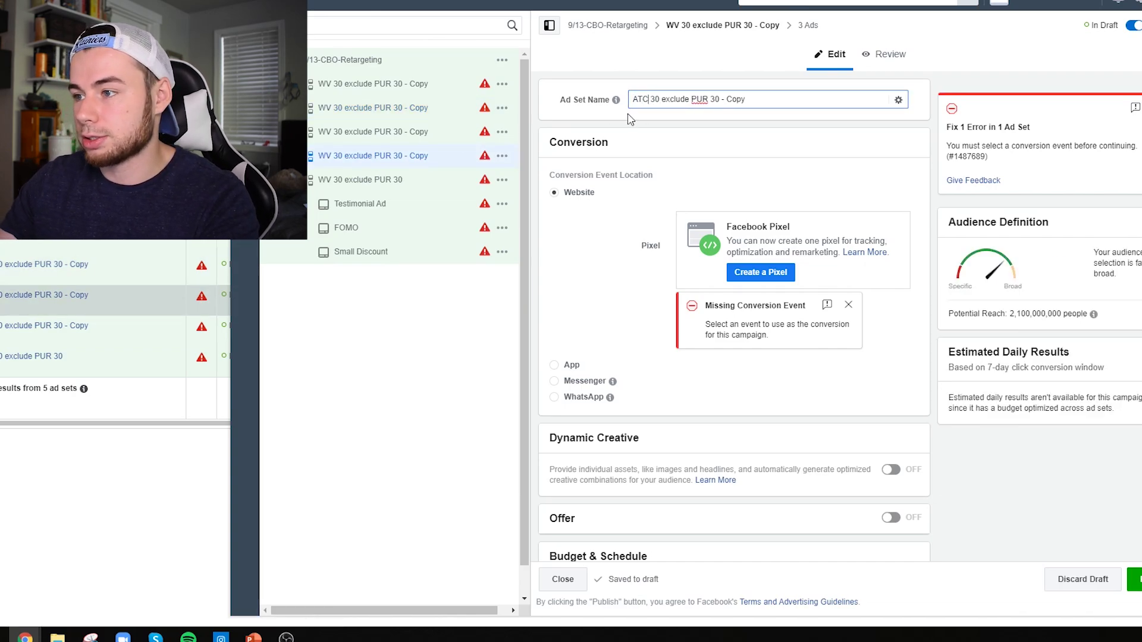
{"action": "type", "text": "ATC"}
{"action": "scroll", "coordinate": [773, 209], "scroll_direction": "down", "scroll_amount": 8}
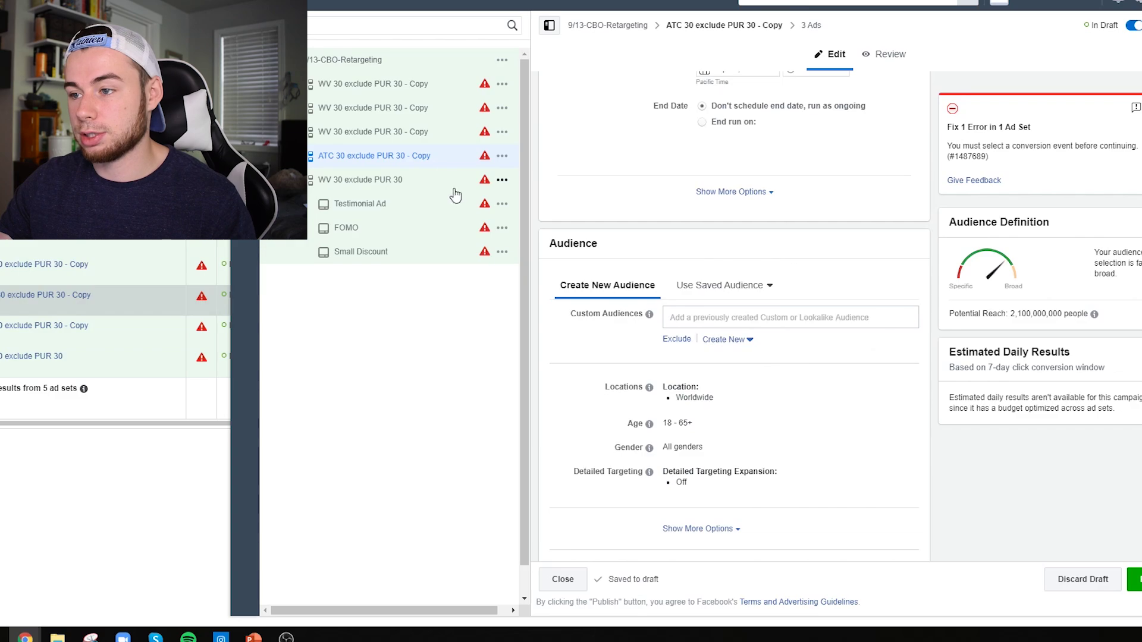
Rename the ad set copy directly above the ATC 30 one as "95% VV exclude WV30 & PUR 30", without the "- Copy" suffix.
{"action": "left_click", "coordinate": [385, 135]}
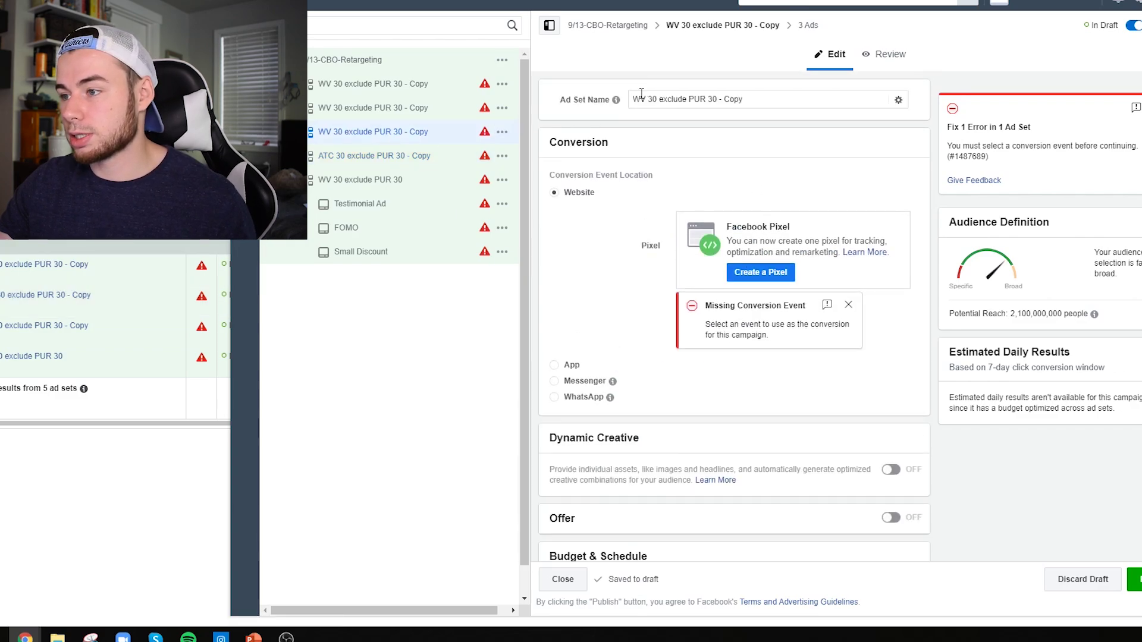
{"action": "left_click_drag", "start_coordinate": [658, 99], "coordinate": [626, 97]}
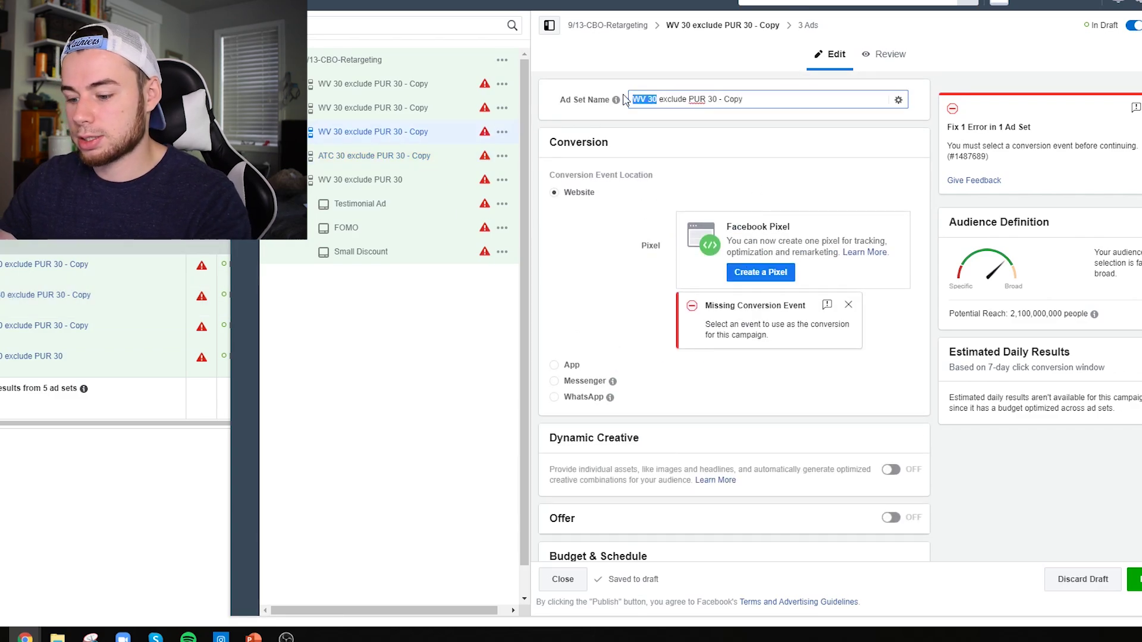
{"action": "type", "text": "9"}
{"action": "type", "text": "5%"}
{"action": "type", "text": " WV"}
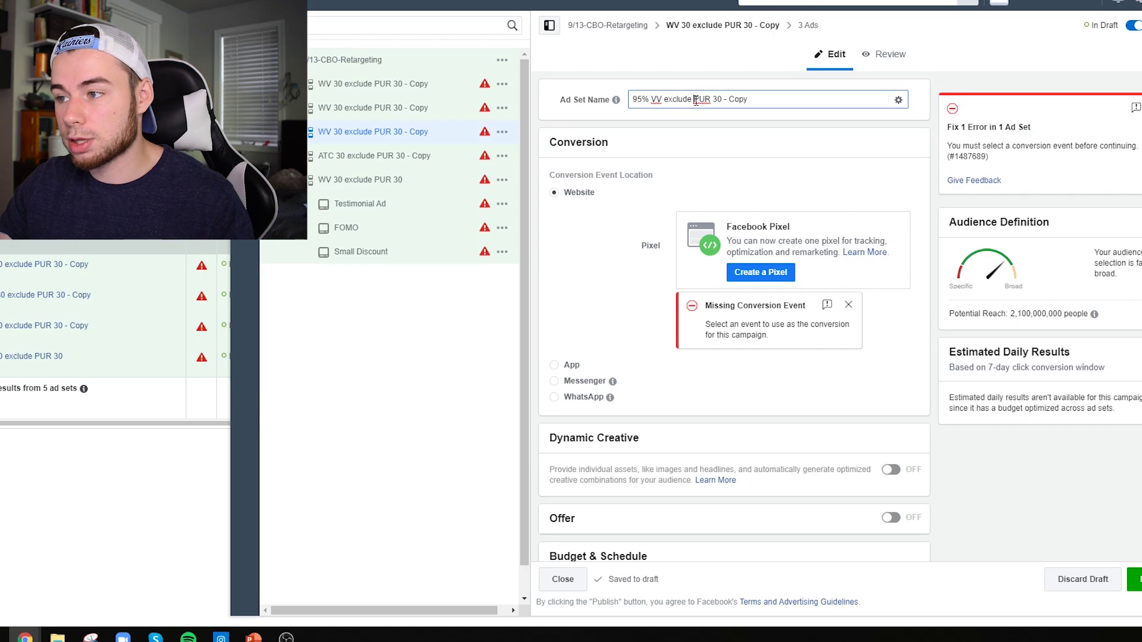
{"action": "type", "text": "WV30"}
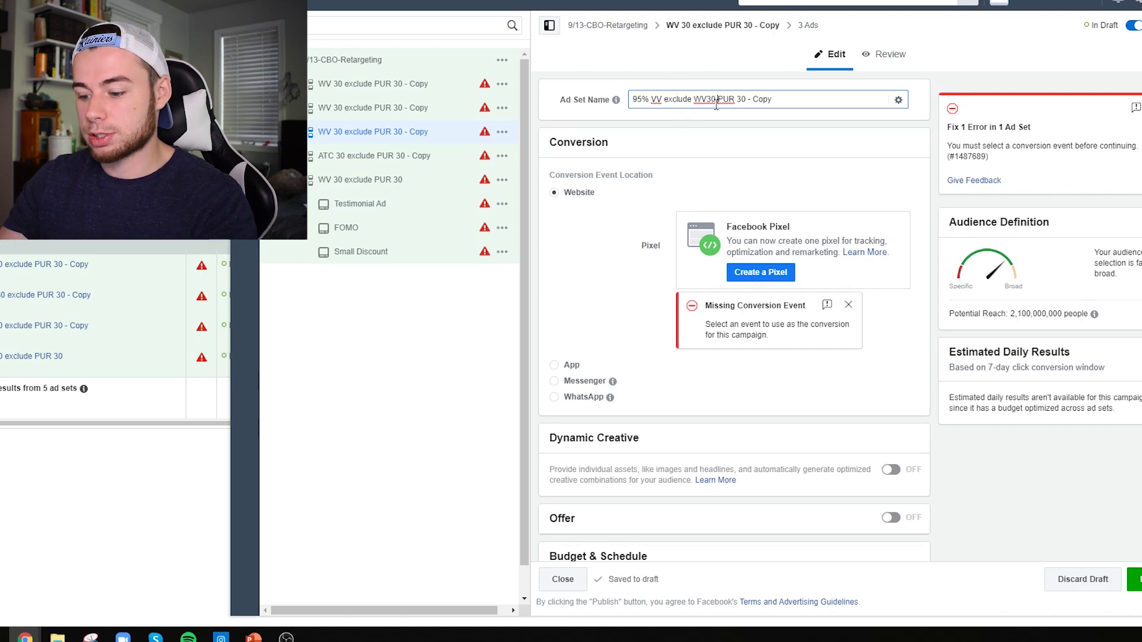
{"action": "type", "text": "&"}
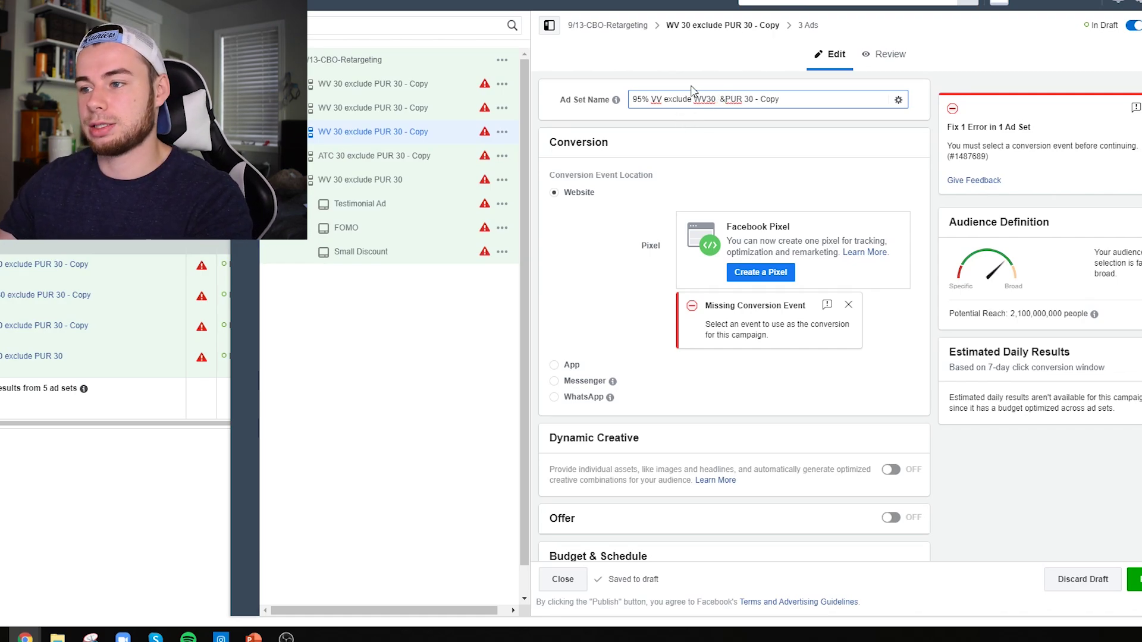
{"action": "scroll", "coordinate": [697, 279], "scroll_direction": "down", "scroll_amount": 8}
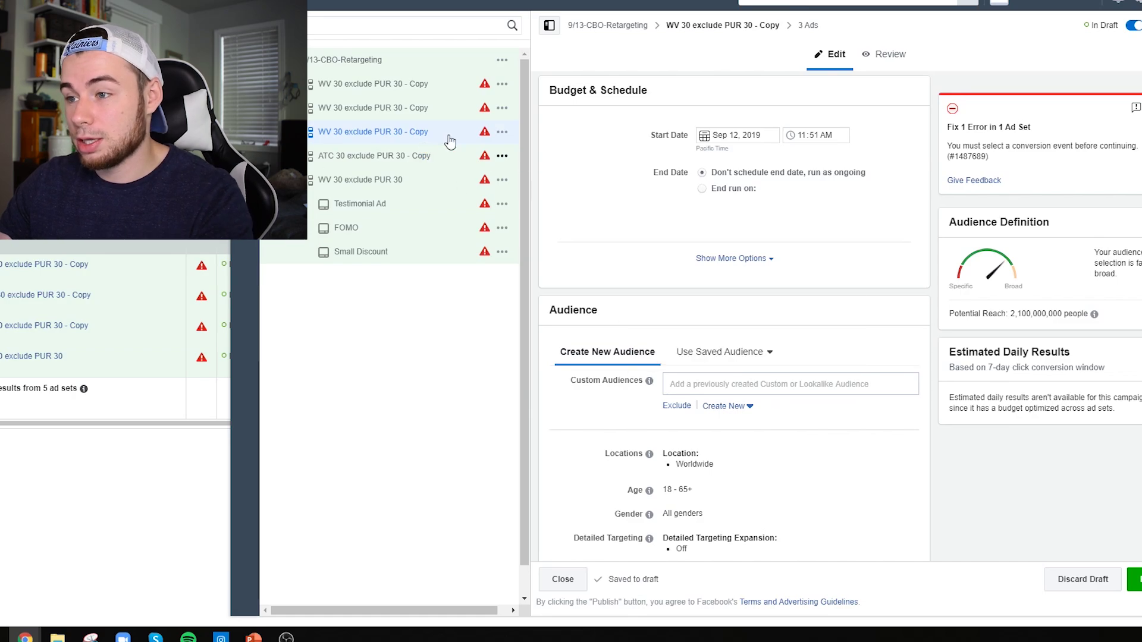
{"action": "scroll", "coordinate": [717, 198], "scroll_direction": "up", "scroll_amount": 8}
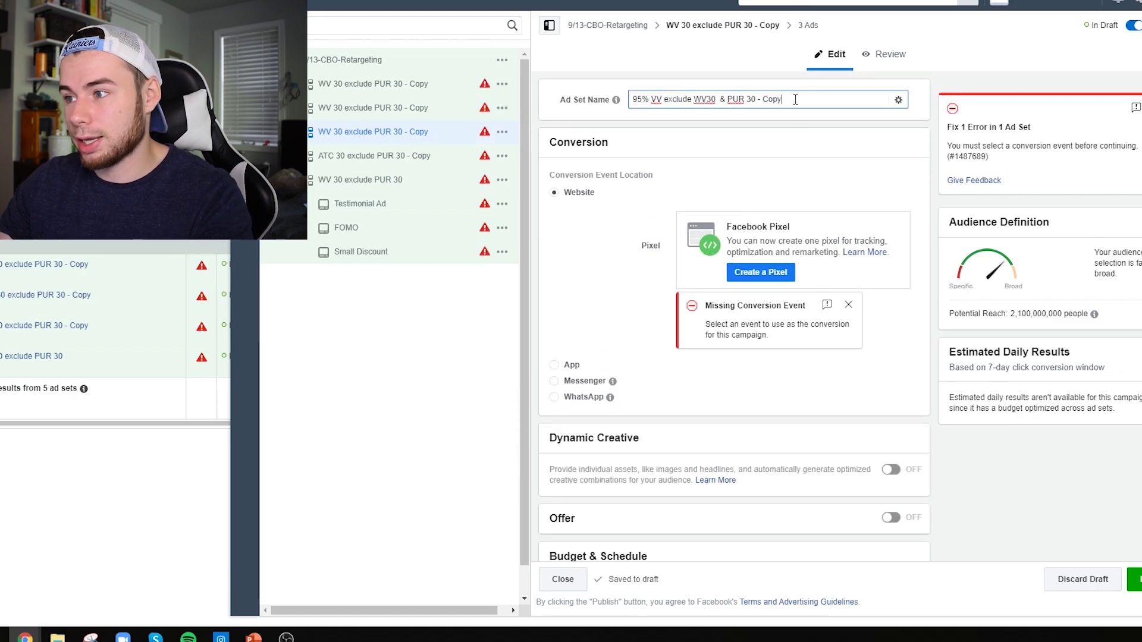
{"action": "key", "text": "BackSpace"}
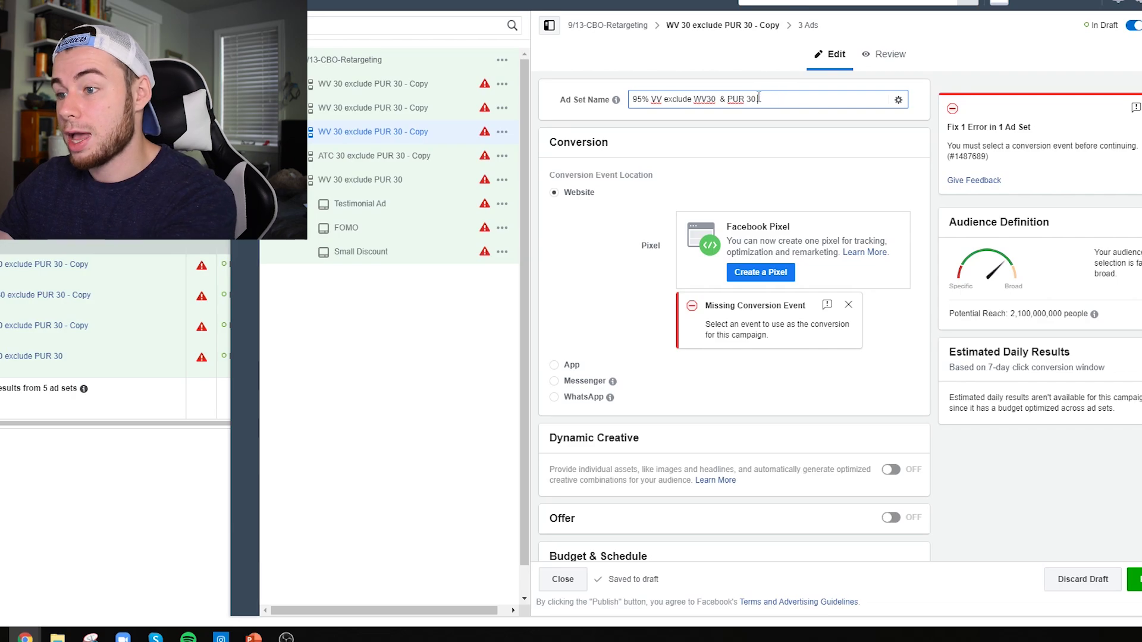
Remove the "- Copy" suffix from the ATC ad set's name so it reads "ATC 30 exclude PUR 30".
{"action": "left_click", "coordinate": [433, 156]}
{"action": "left_click", "coordinate": [754, 97]}
{"action": "left_click_drag", "start_coordinate": [755, 96], "coordinate": [722, 98]}
{"action": "key", "text": "BackSpace"}
Rename the ad set copy directly above the 95% VV one as "VC 30 exclude PUR 30 - Copy".
{"action": "left_click", "coordinate": [373, 108]}
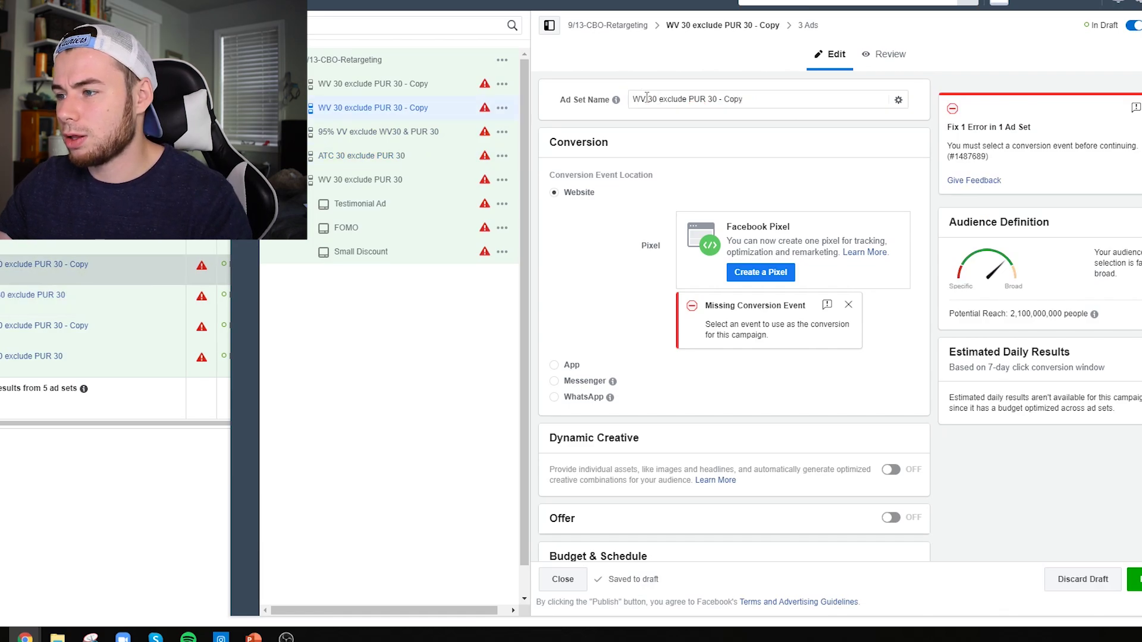
{"action": "mouse_move", "coordinate": [619, 97]}
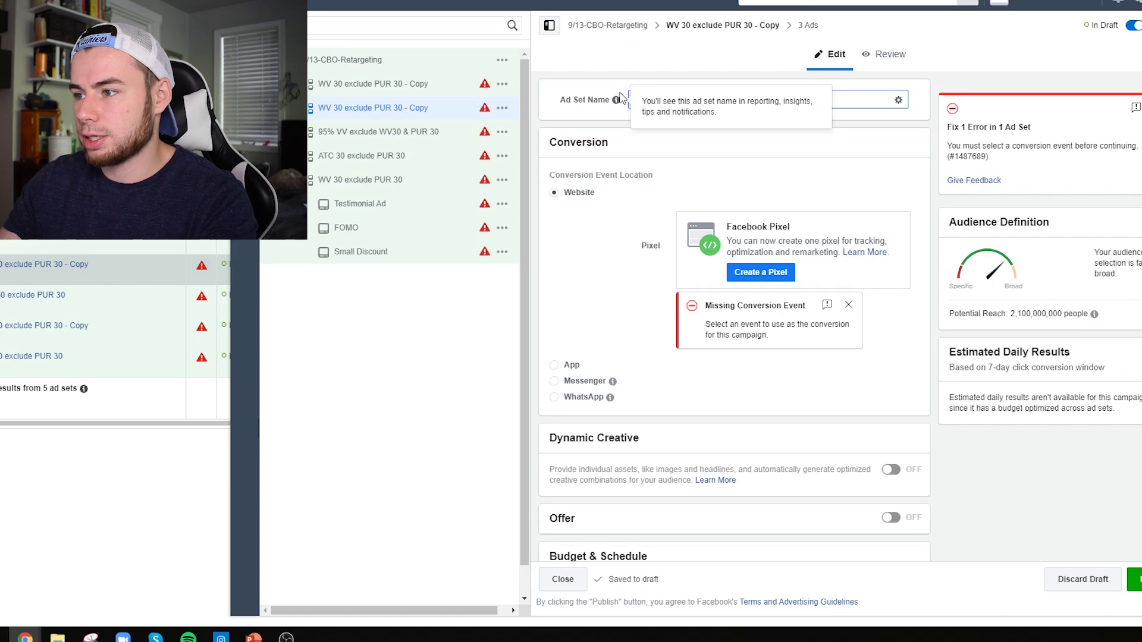
{"action": "type", "text": "VC"}
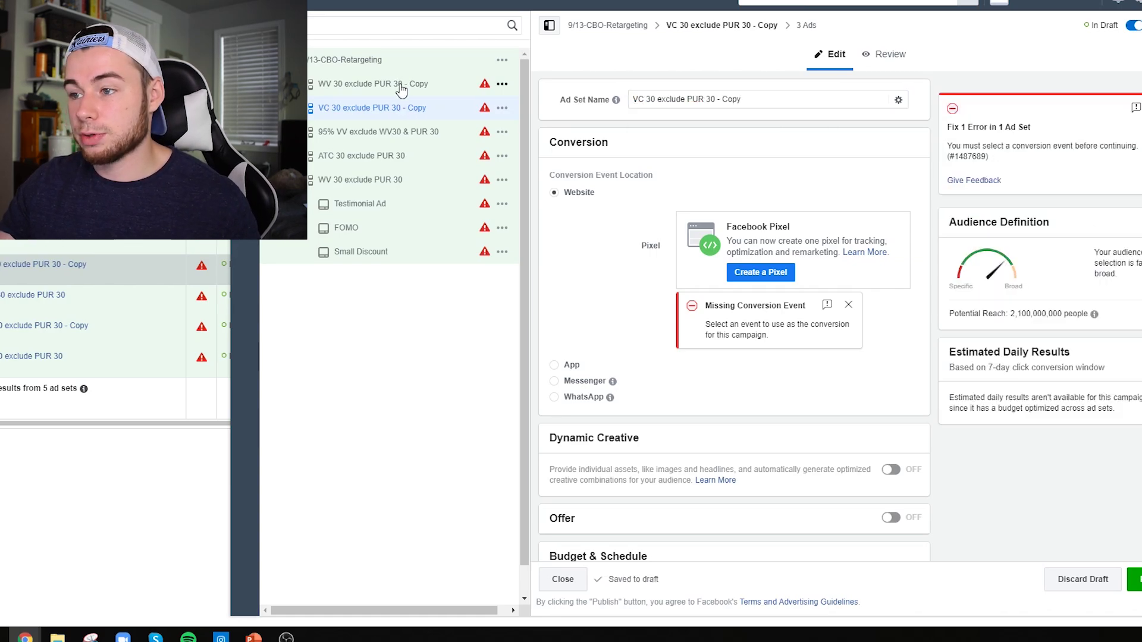
Rename the remaining WV 30 ad set copy as "10s VV 30 exclude WV 30 & PUR 30", dropping its "- Copy" suffix.
{"action": "left_click", "coordinate": [402, 89]}
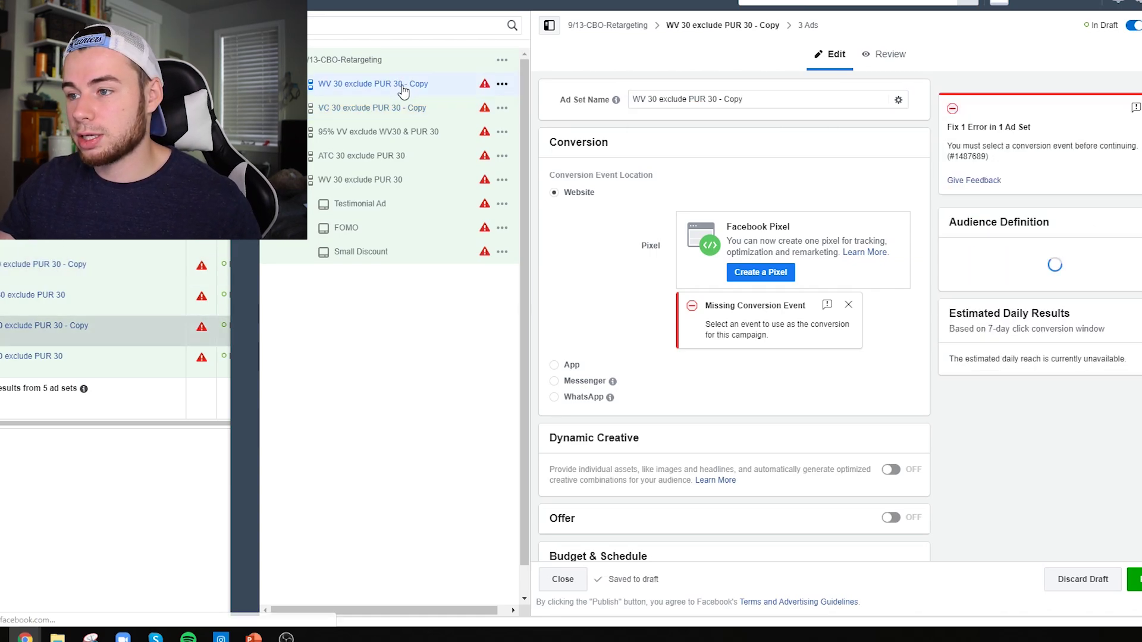
{"action": "left_click", "coordinate": [646, 97]}
{"action": "mouse_move", "coordinate": [616, 101]}
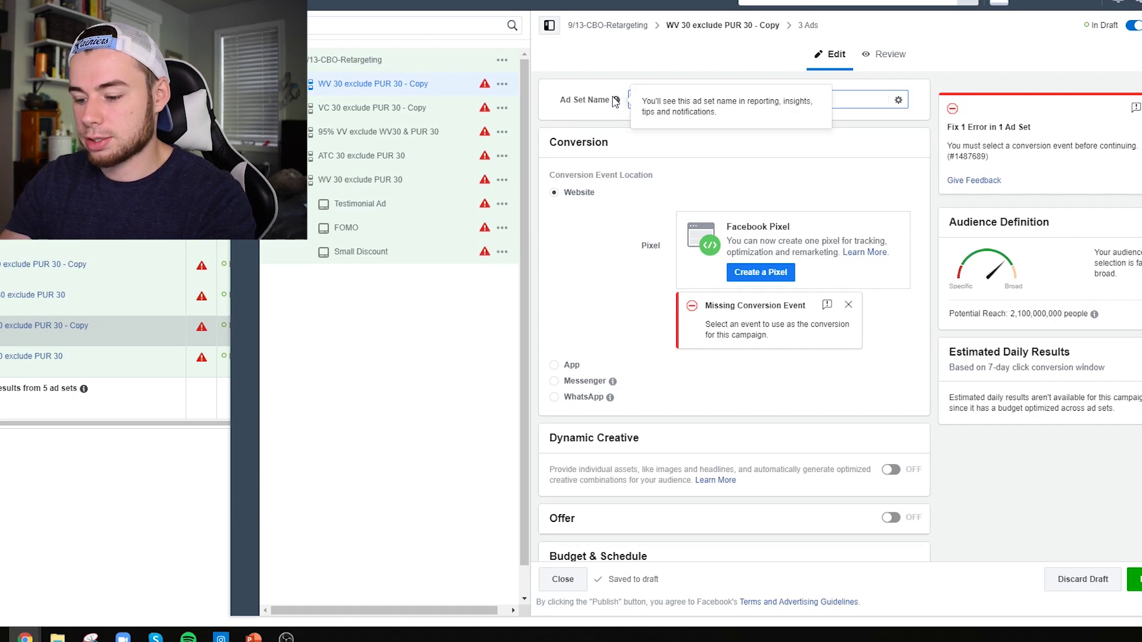
{"action": "type", "text": "10s VV"}
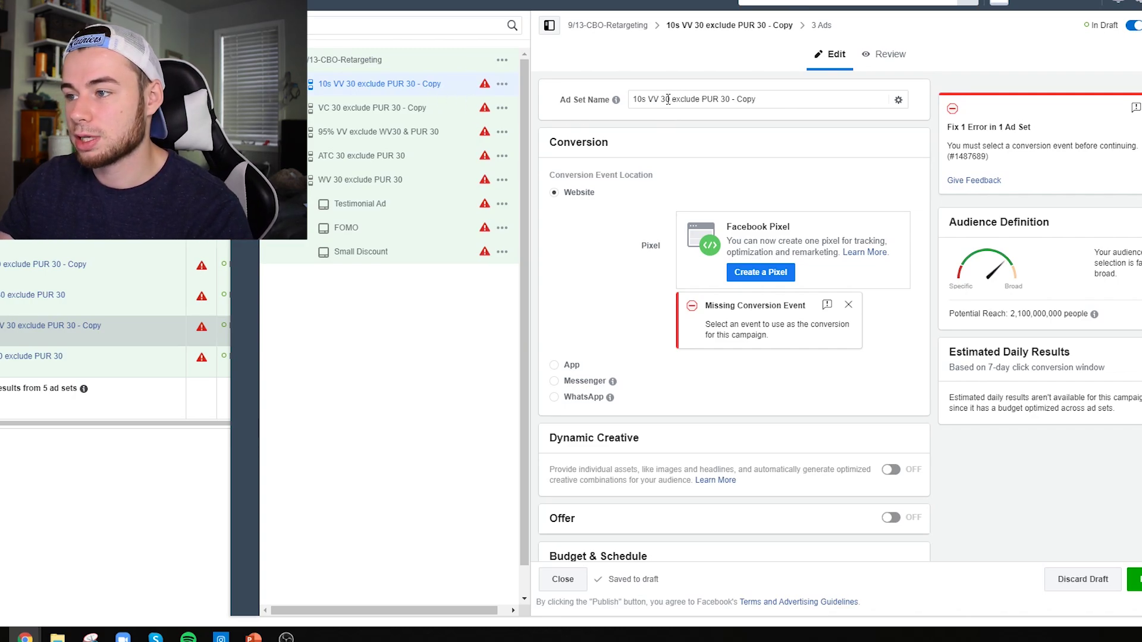
{"action": "left_click", "coordinate": [702, 98]}
{"action": "type", "text": "WV "}
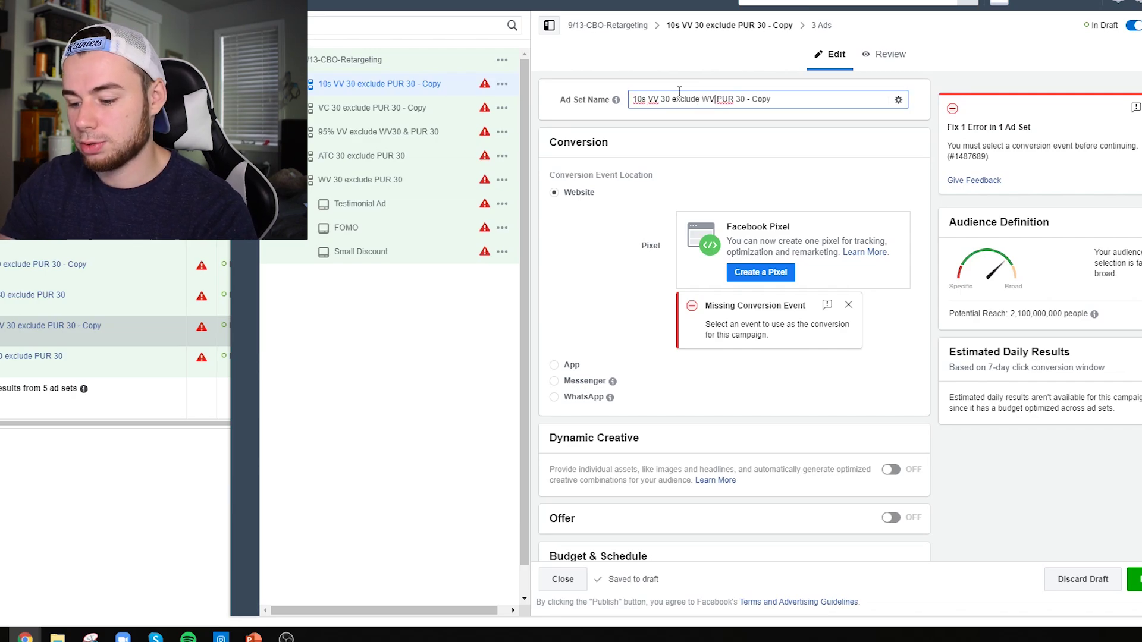
{"action": "type", "text": "30 &"}
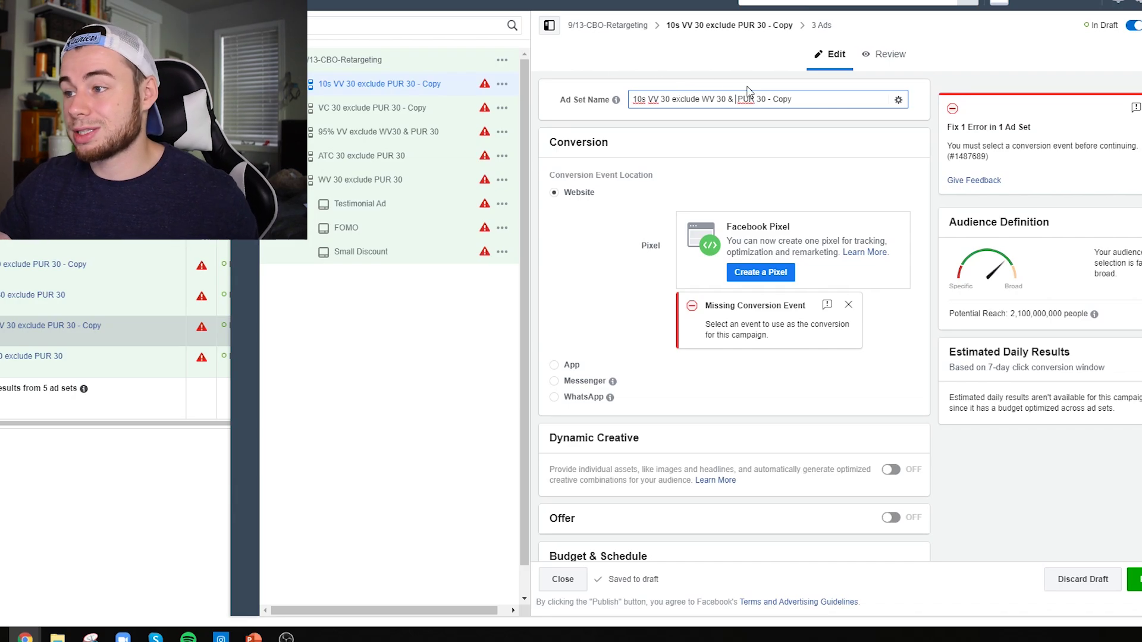
{"action": "left_click_drag", "start_coordinate": [800, 103], "coordinate": [769, 115]}
{"action": "key", "text": "BackSpace"}
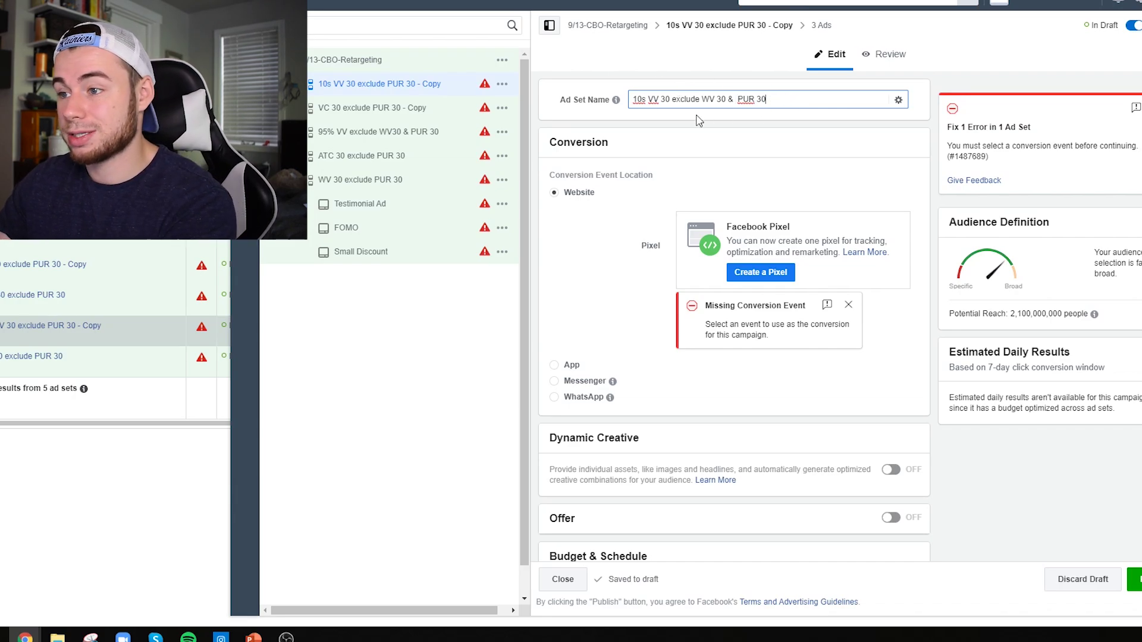
{"action": "left_click", "coordinate": [413, 133]}
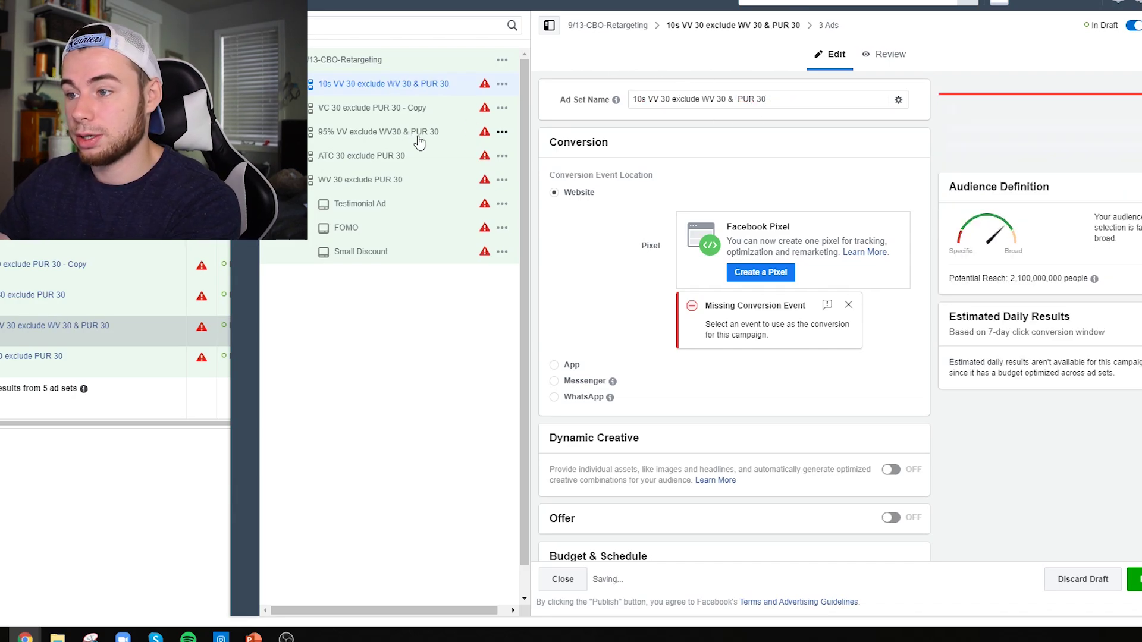
{"action": "left_click", "coordinate": [772, 99]}
Shorten the VC ad set's name to "VC 30 exclude PUR 30" and collapse the ads listed under the WV 30 ad set.
{"action": "left_click", "coordinate": [416, 107]}
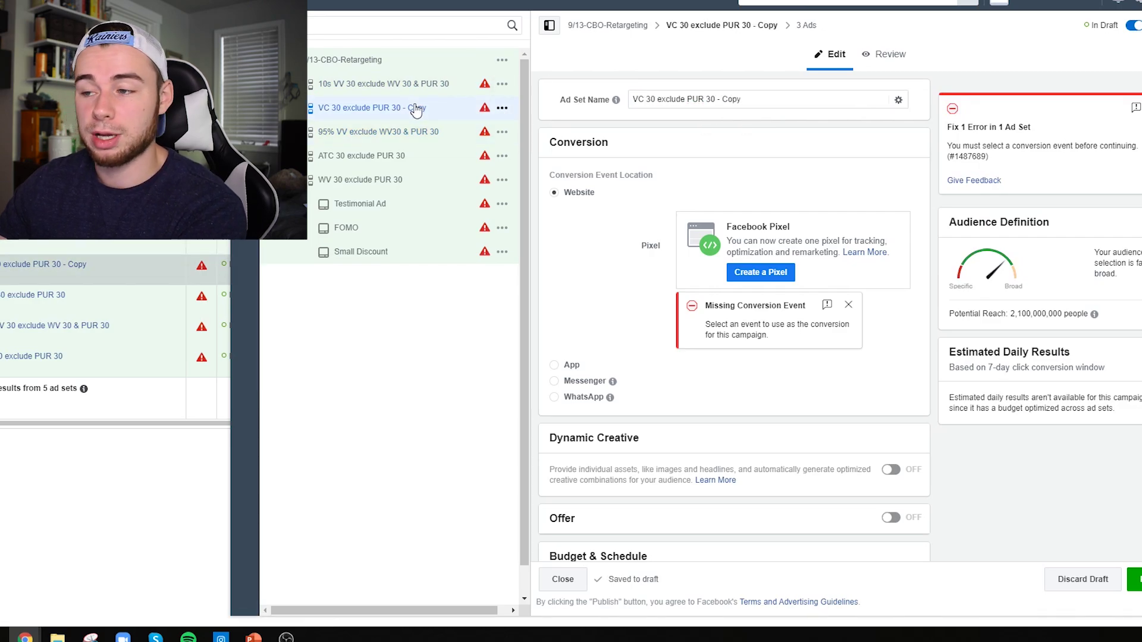
{"action": "left_click", "coordinate": [835, 102]}
{"action": "key", "text": "ctrl+shift+Left"}
{"action": "key", "text": "ctrl+shift+Left"}
{"action": "key", "text": "BackSpace"}
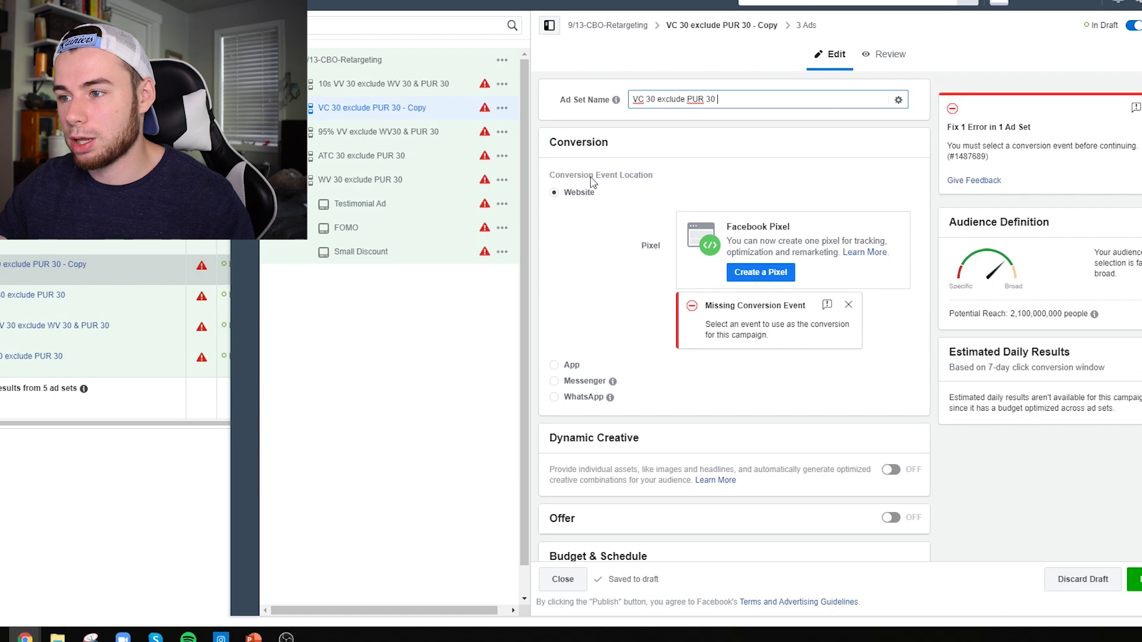
{"action": "key", "text": "Tab"}
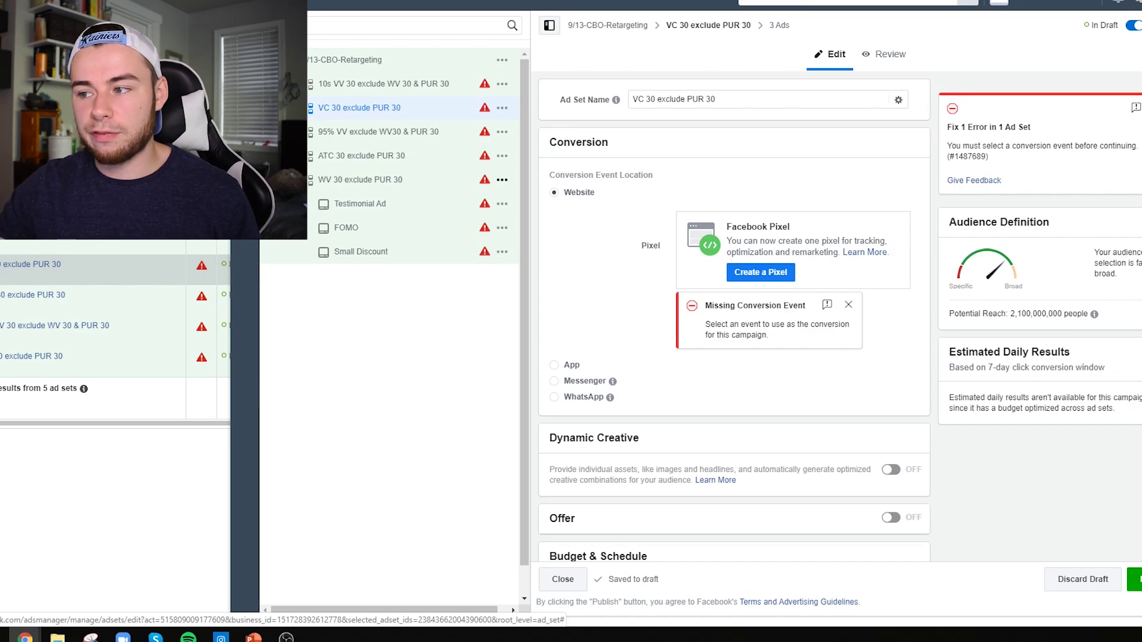
{"action": "left_click", "coordinate": [310, 179]}
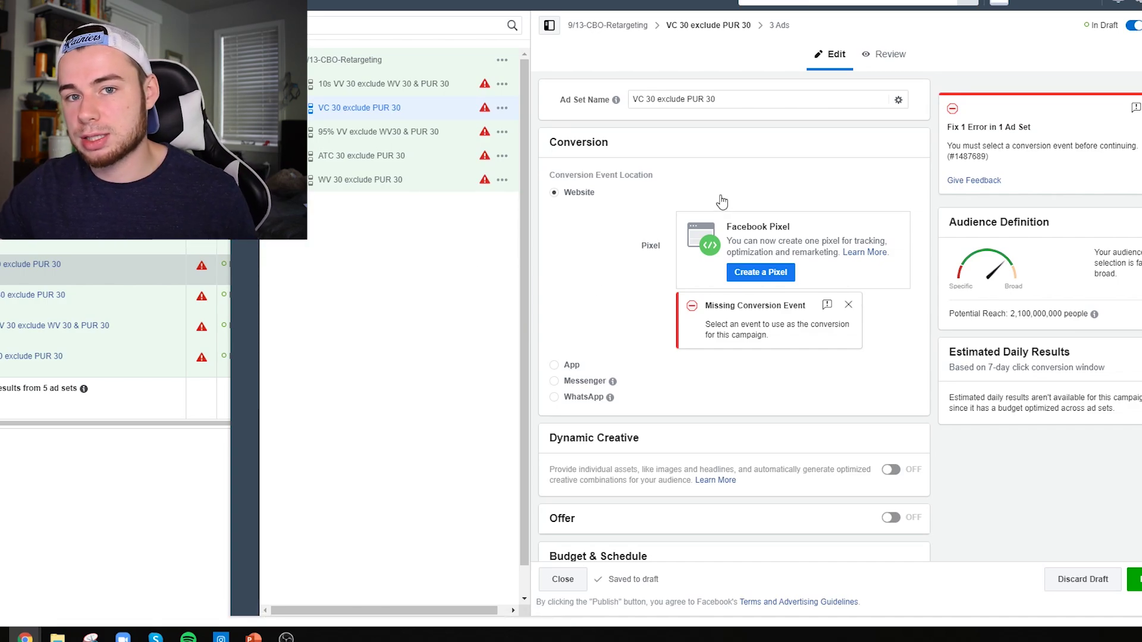